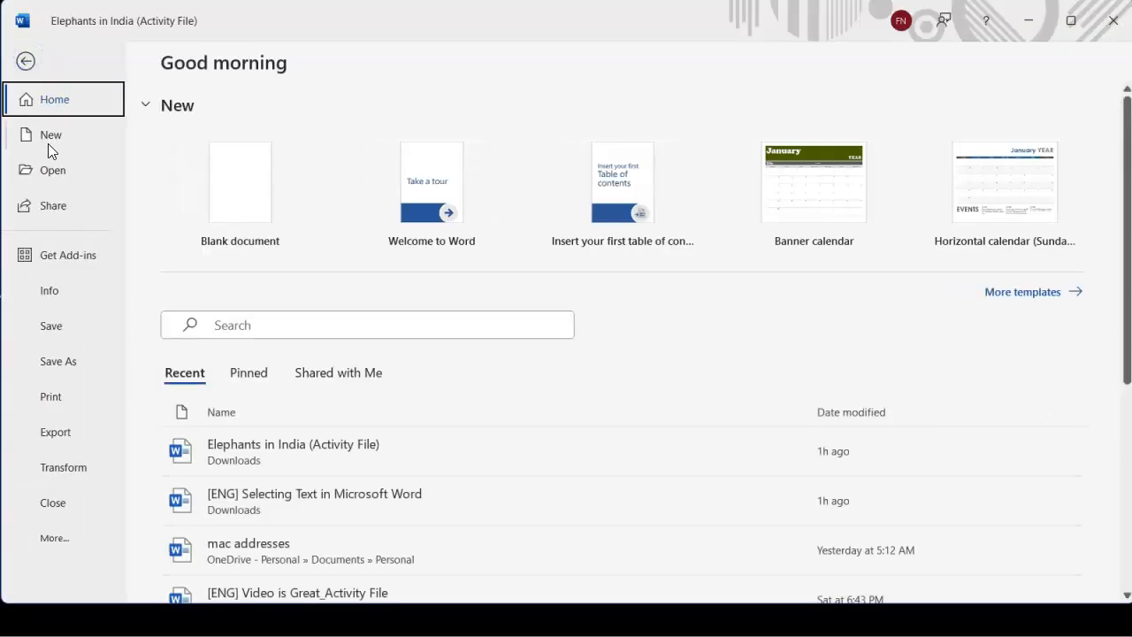
Create a blank document and enter the word "Contiguous", fixing its spelling with the suggested correction
left_click(232, 203)
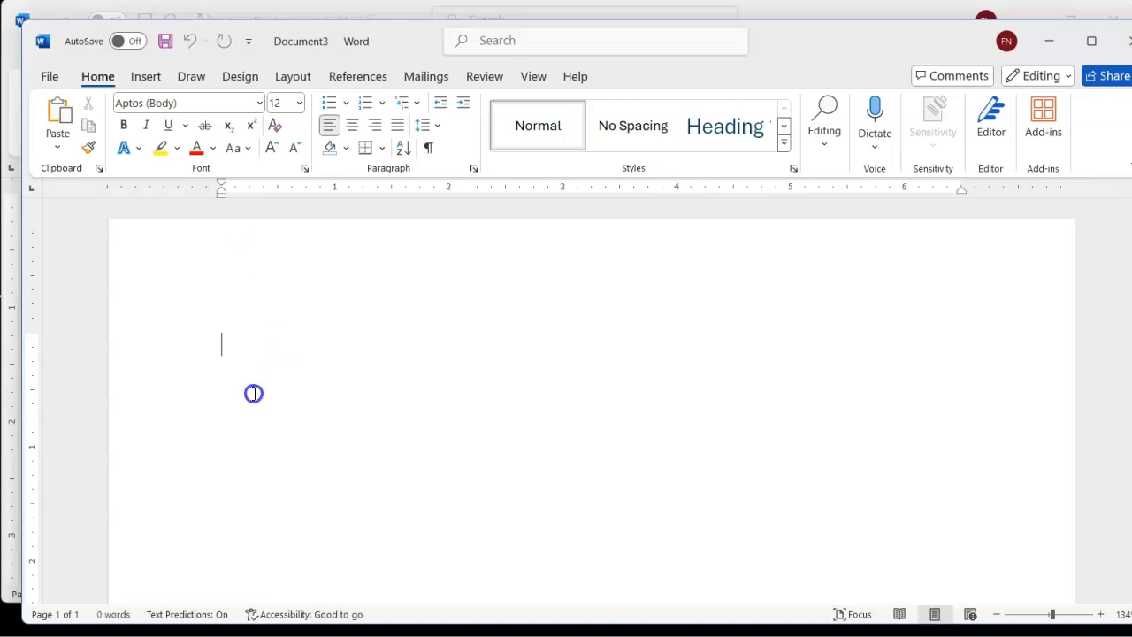
type("Contig")
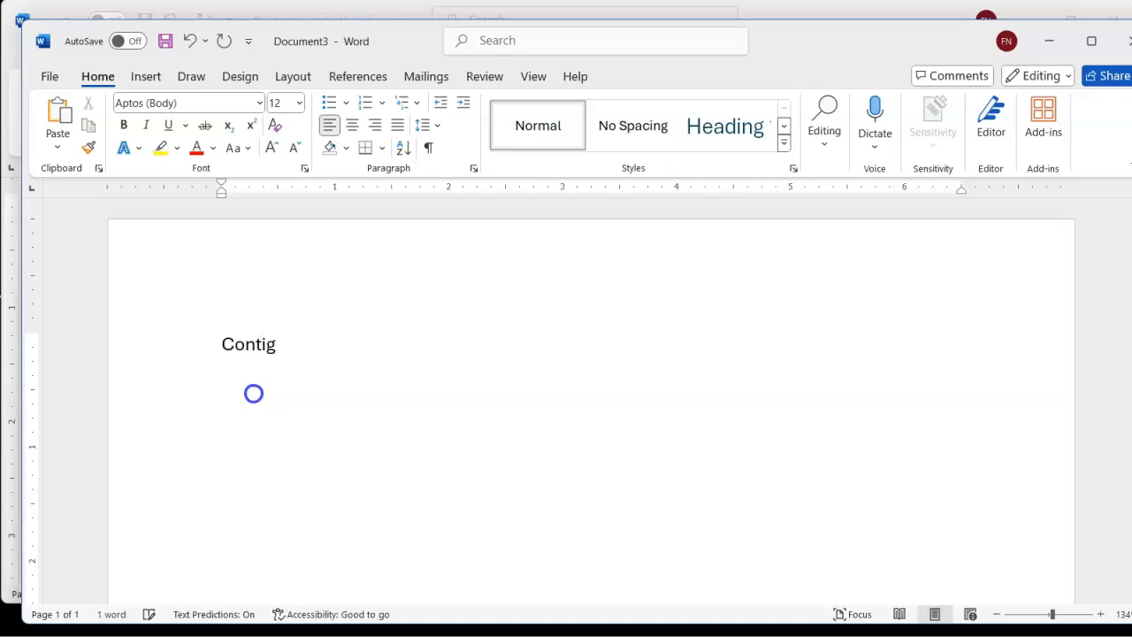
type("uious")
double_click(280, 347)
right_click(291, 351)
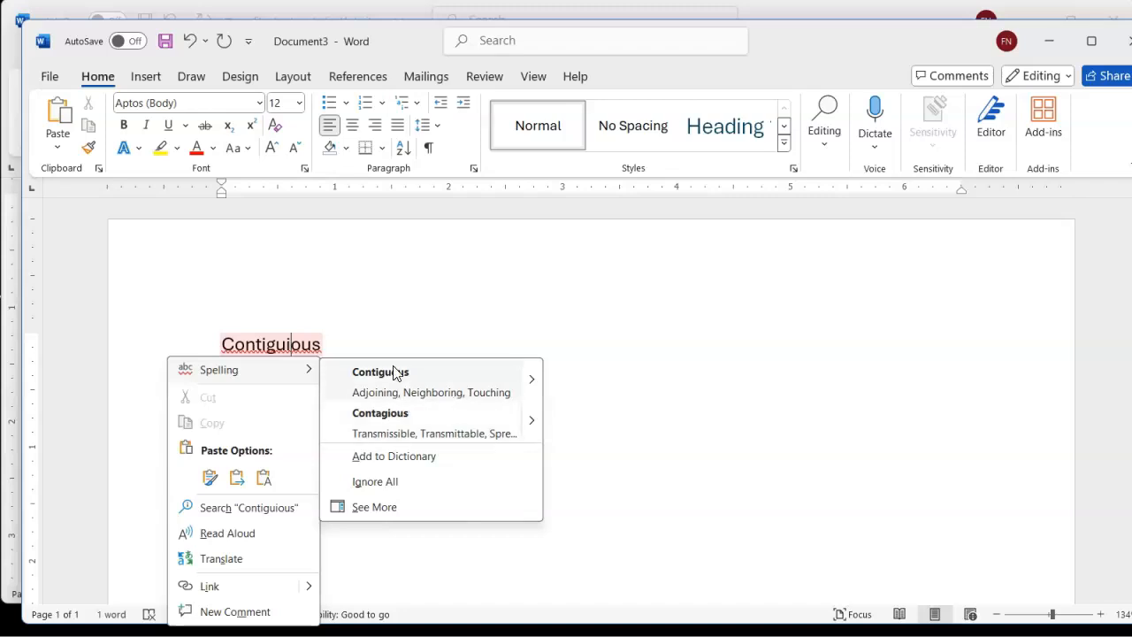
left_click(344, 342)
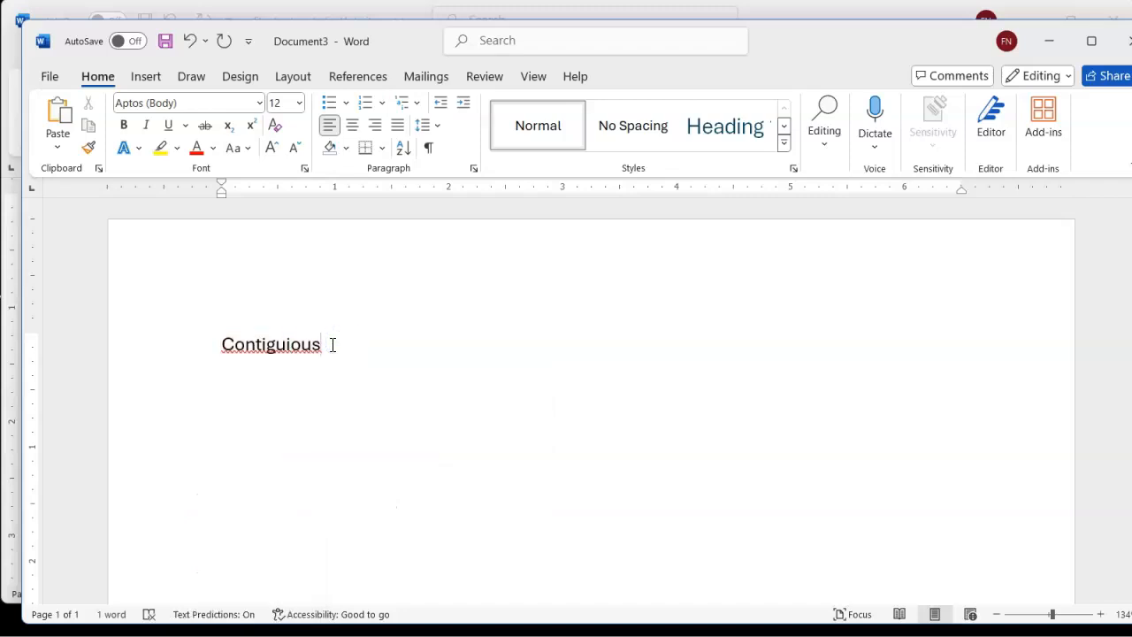
right_click(301, 343)
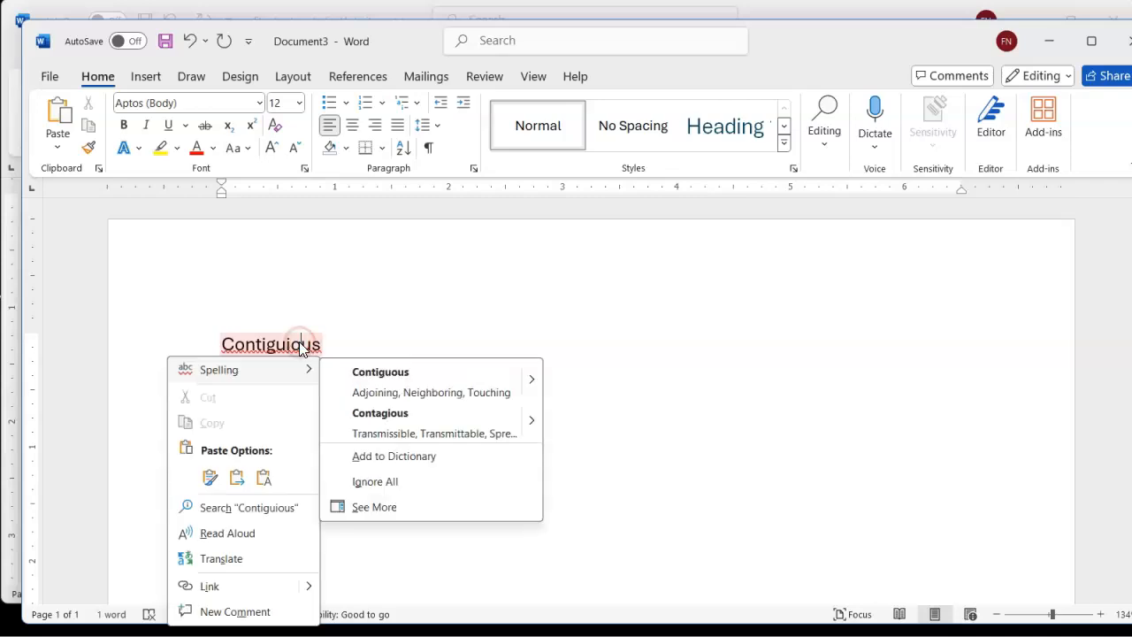
left_click(379, 384)
Extend the line to "Contiguous selection – selecting text that are side by side or adjacent" and start a second line with "Non-contiguous selec"
type("- ")
type("s")
key("BackSpace")
key("BackSpace")
key("BackSpace")
type("selection -")
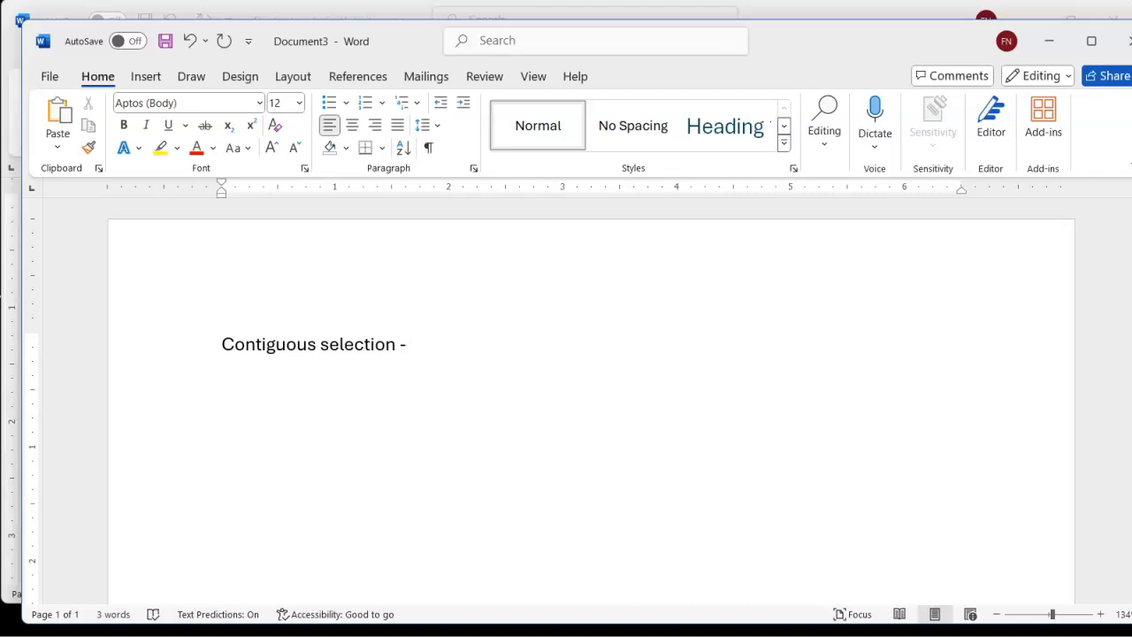
type("selecting t")
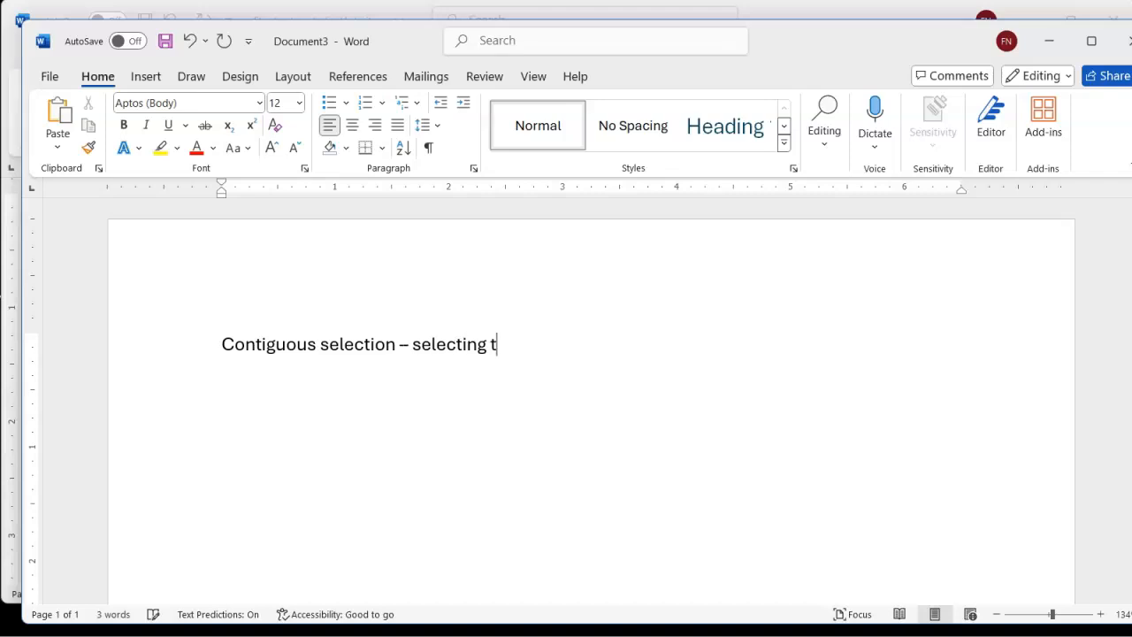
type("ext that are s")
type("i")
key("BackSpace")
type("are si")
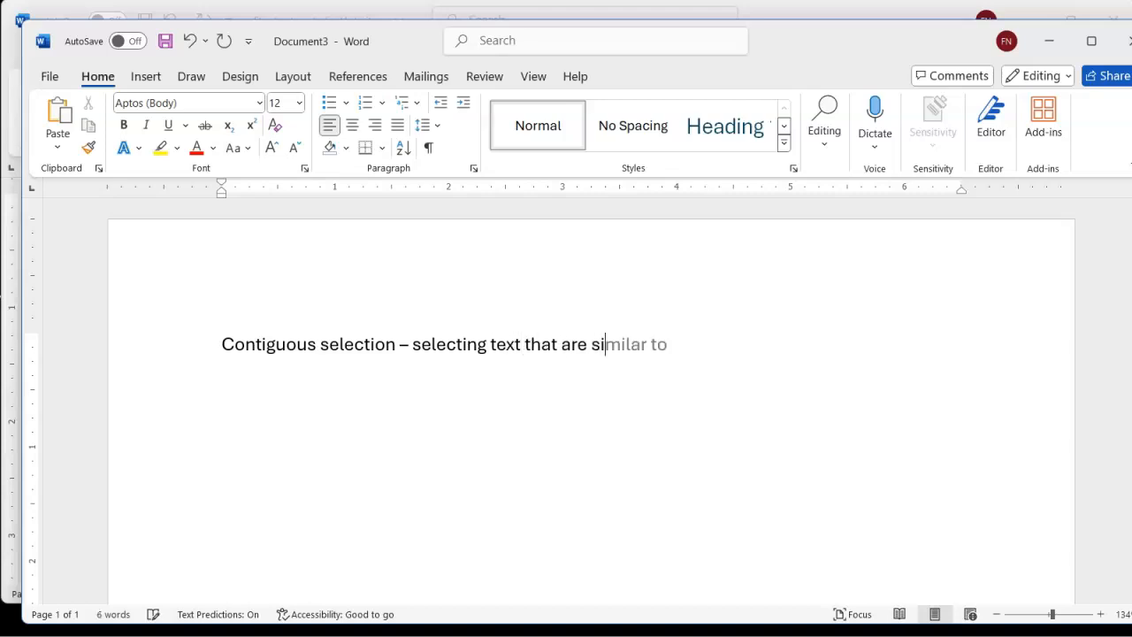
type("de by side or a")
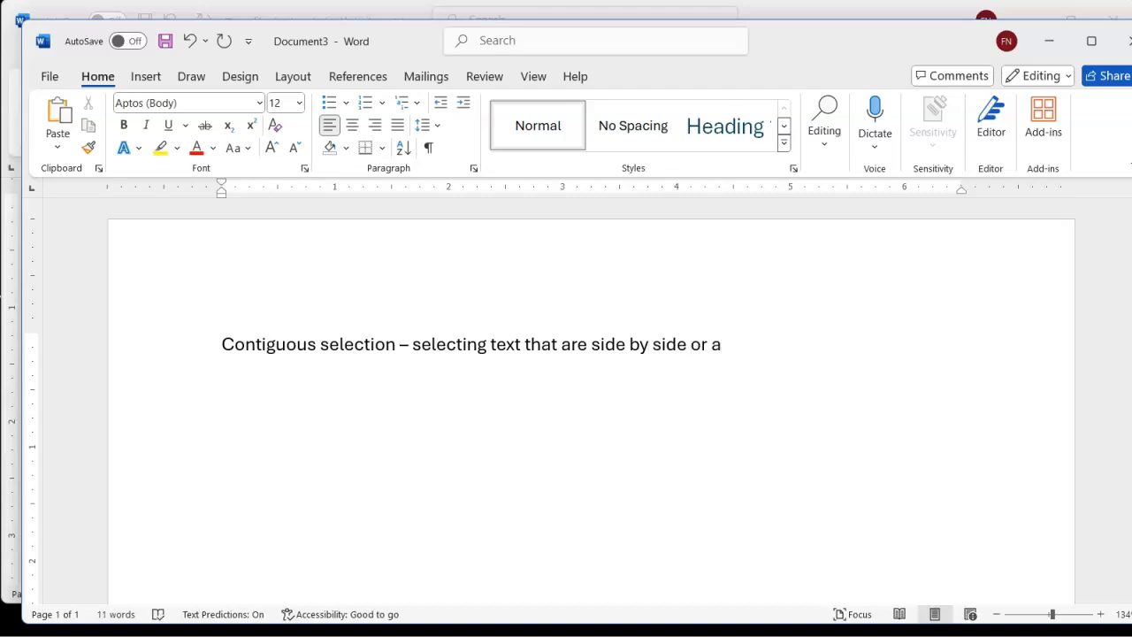
key("BackSpace")
type("adjanc")
key("BackSpace")
key("BackSpace")
type("cent Non-contiguous selec")
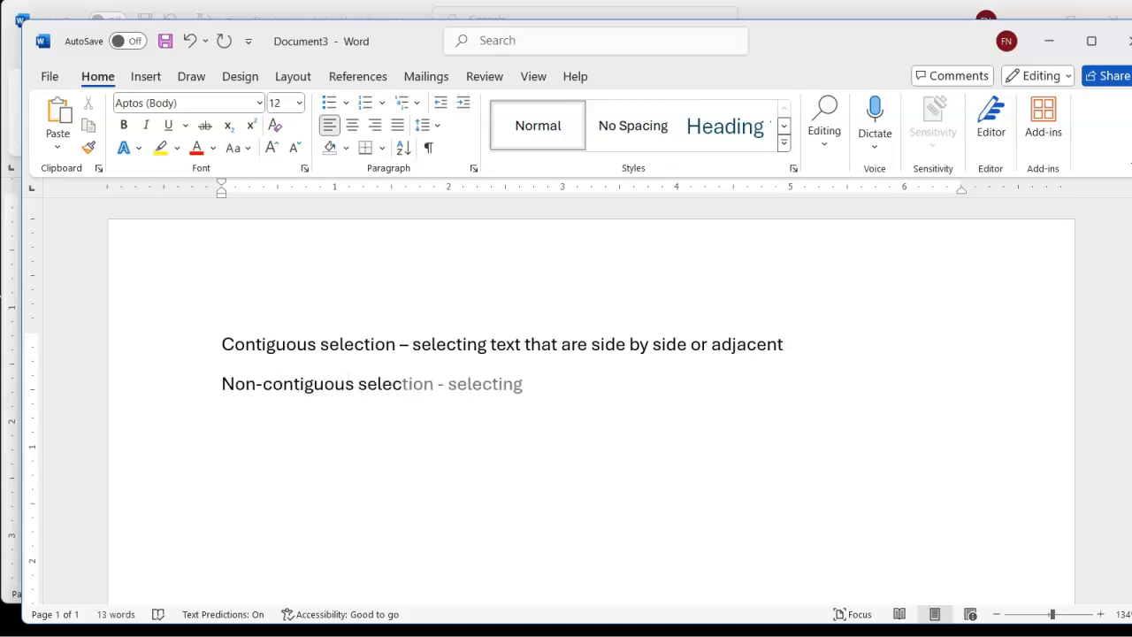
Complete the second line as "Non-contiguous selection – selecting text that is NOT side by side or adjacent"
key("Tab")
type("text")
key("Tab")
type("i")
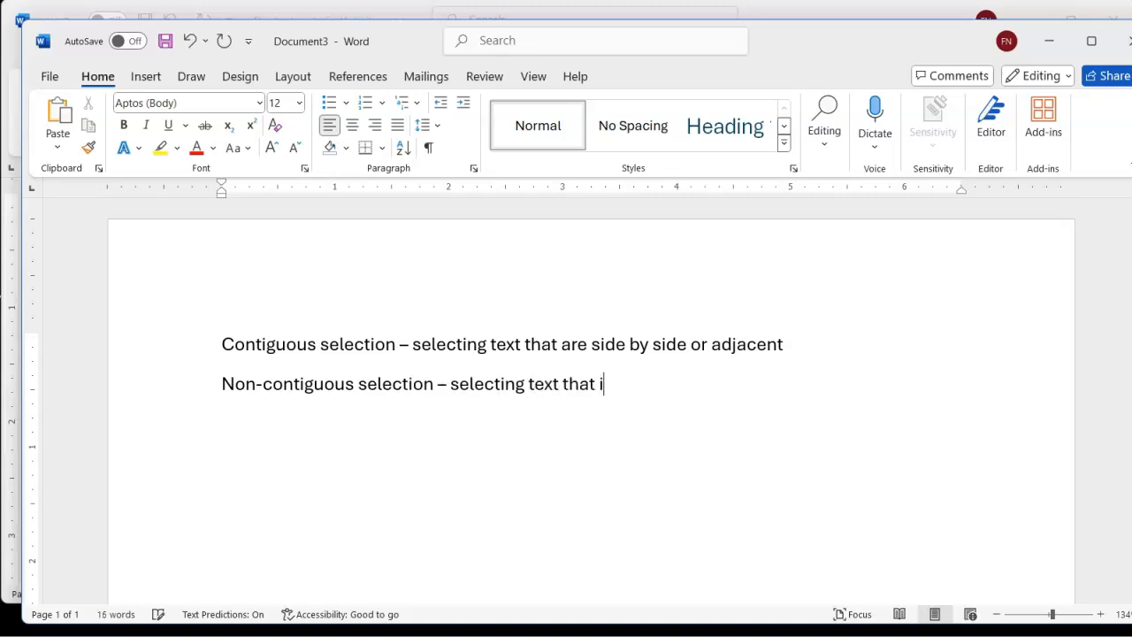
type("s NOT side by b")
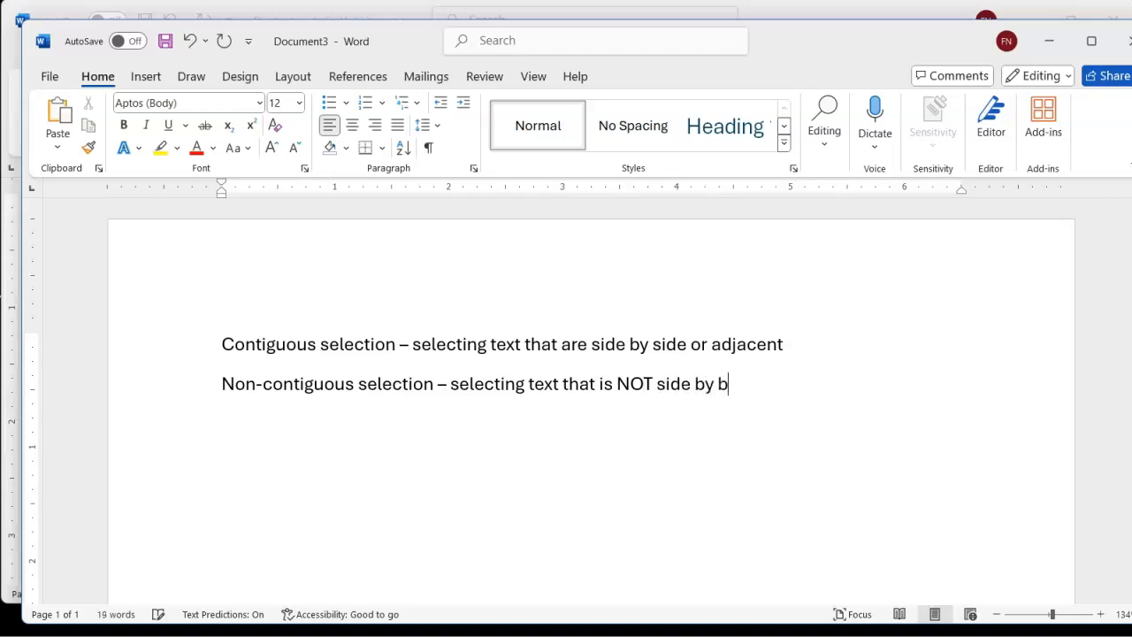
key("BackSpace")
type("side or")
key("Tab")
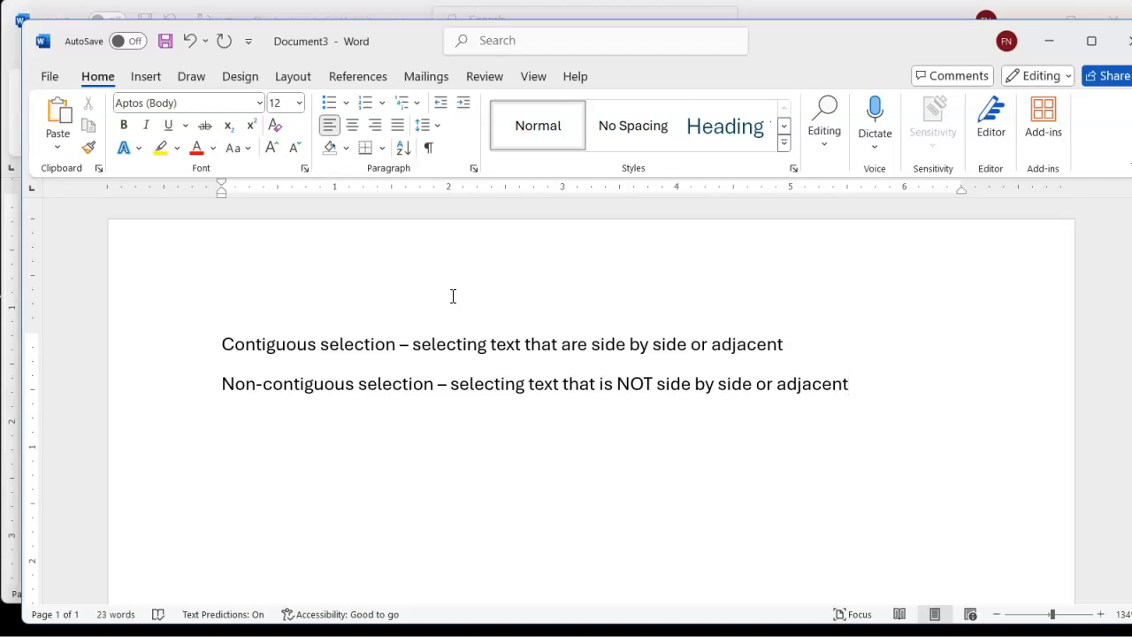
Select both definition lines in full and copy them
left_click_drag(871, 375, 210, 323)
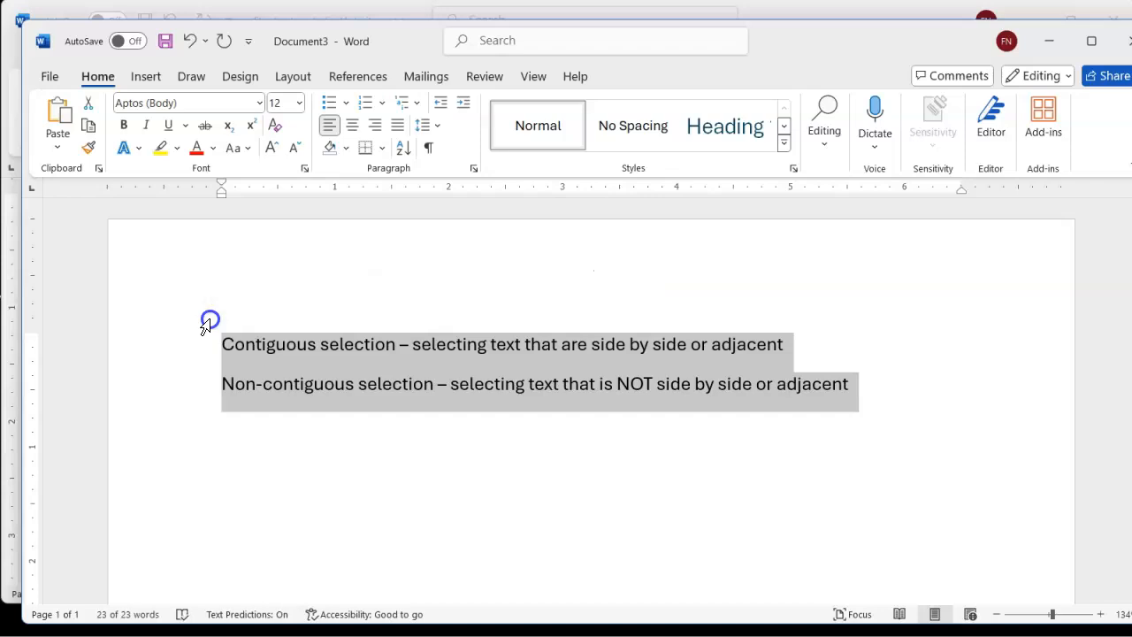
left_click(457, 389)
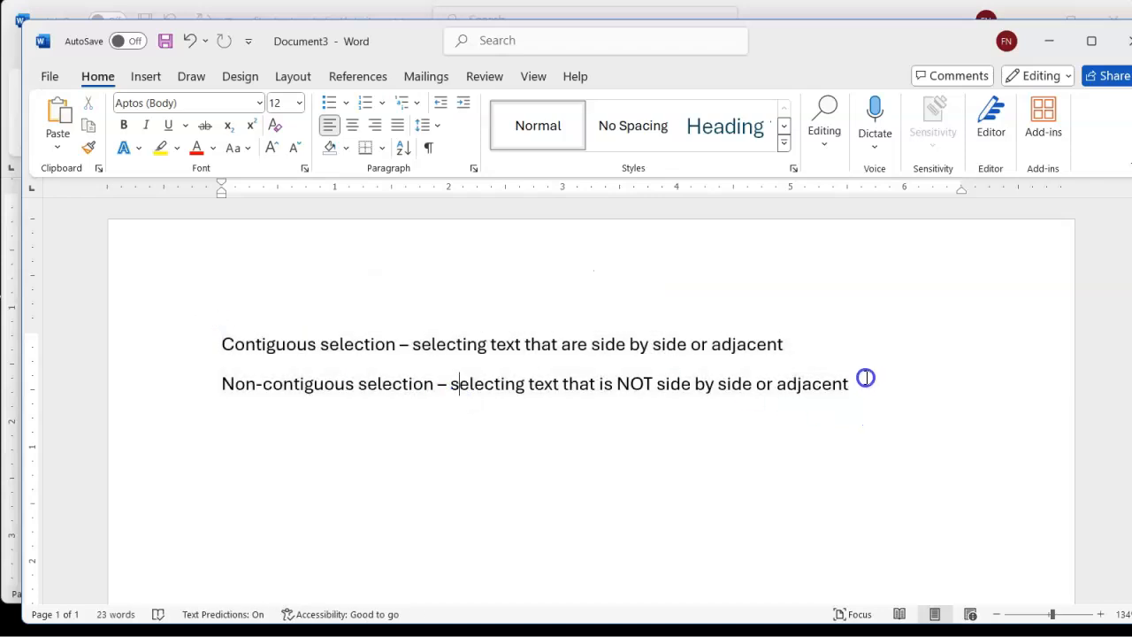
left_click_drag(865, 378, 366, 355)
left_click(166, 353)
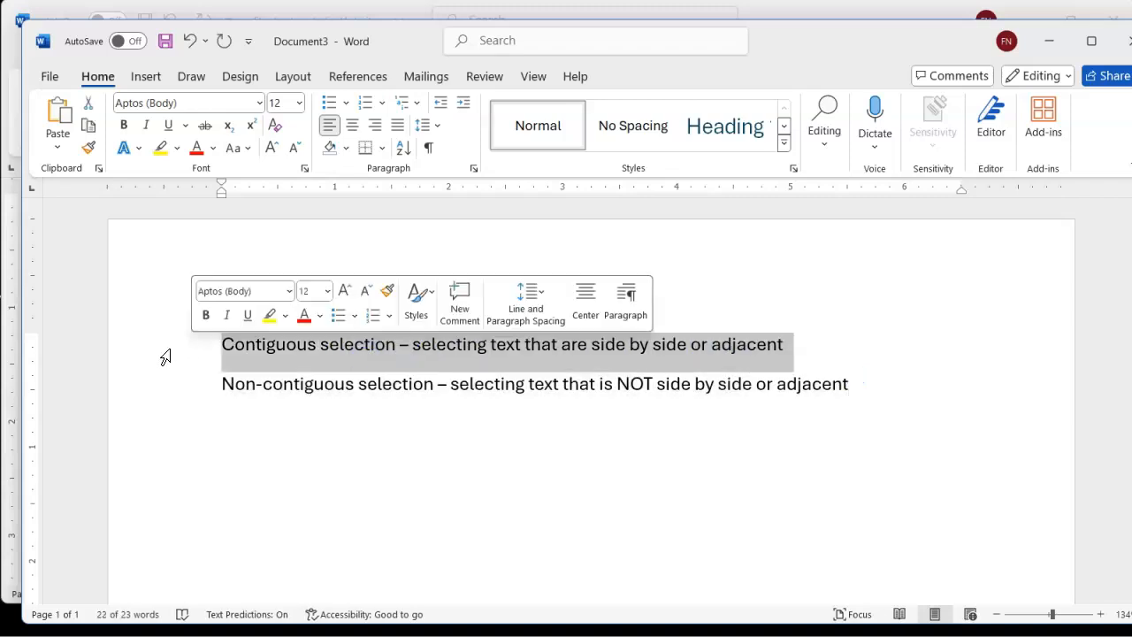
left_click(165, 387, "shift")
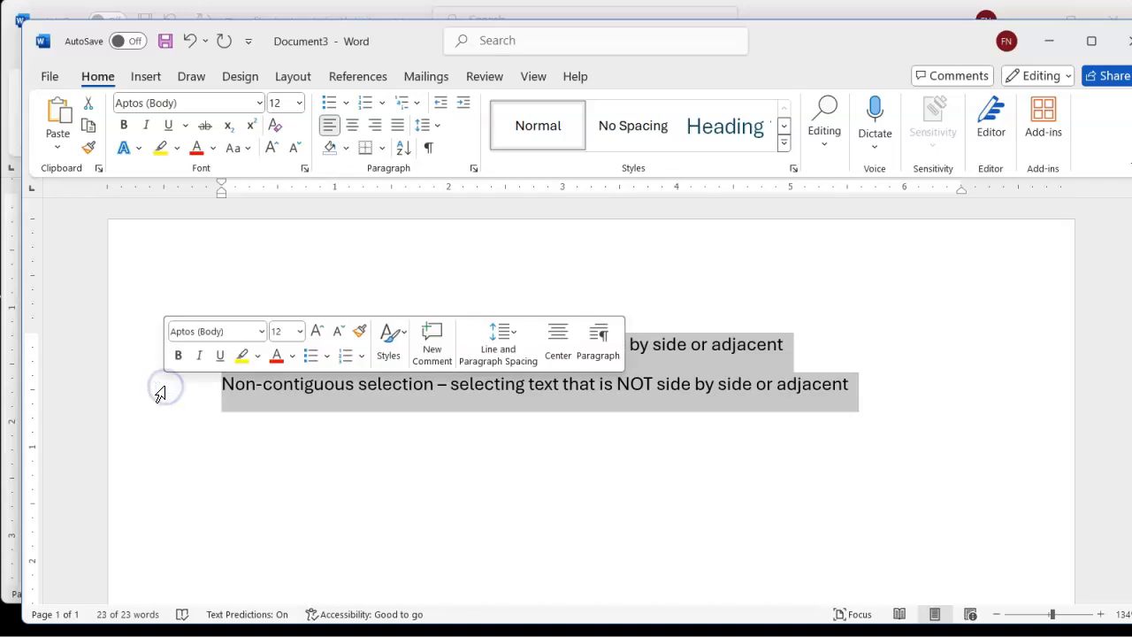
left_click_drag(145, 356, 146, 378)
key("ctrl+c")
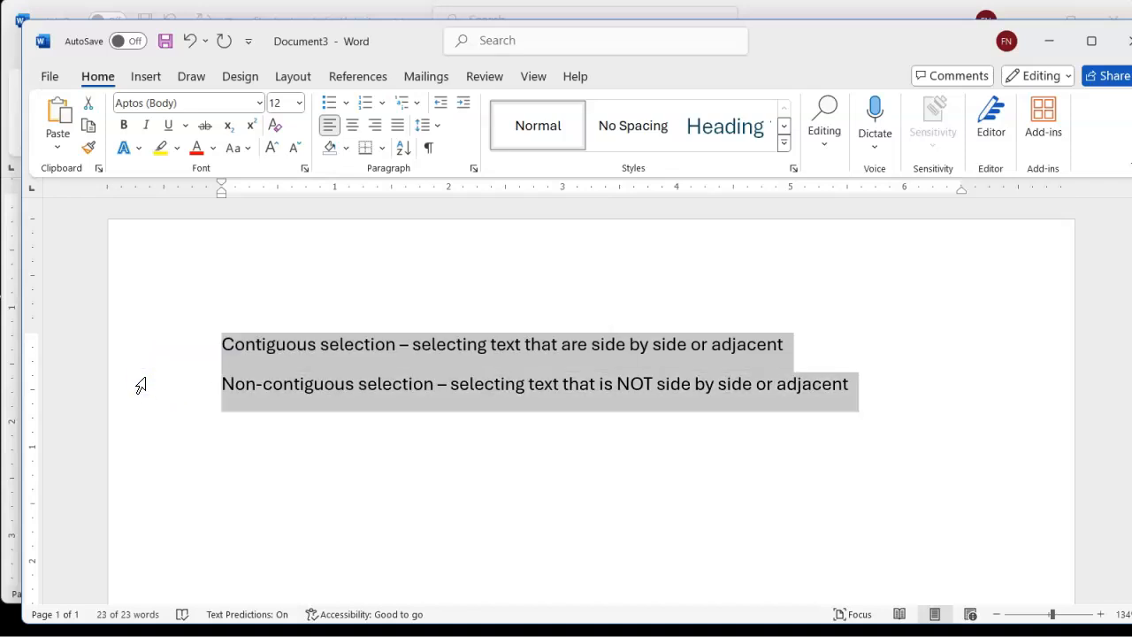
Open the recent document "[ENG] Selecting Text in Microsoft Word" and paste the two copied lines as bullets after the last Advanced Methods bullet
left_click(50, 77)
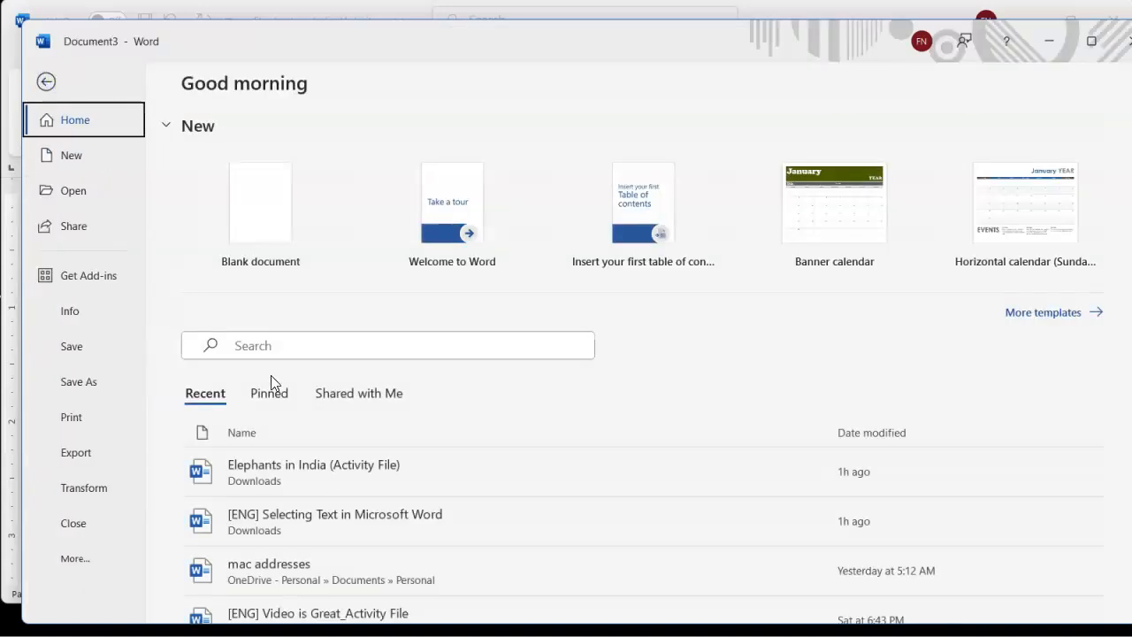
left_click(305, 444)
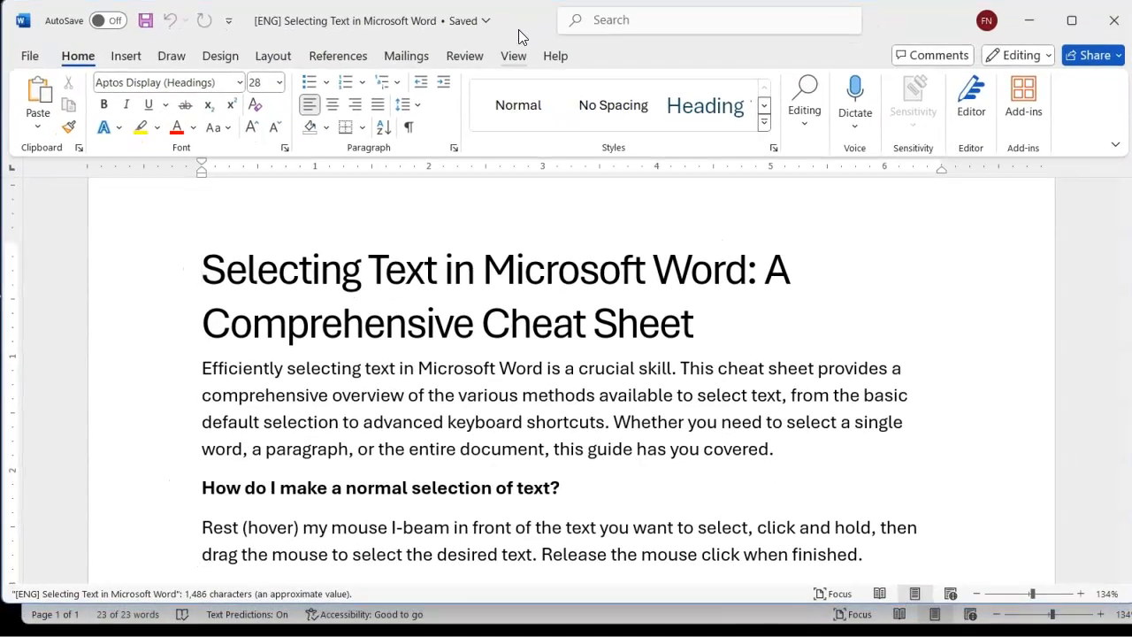
scroll(417, 469, "down", 10)
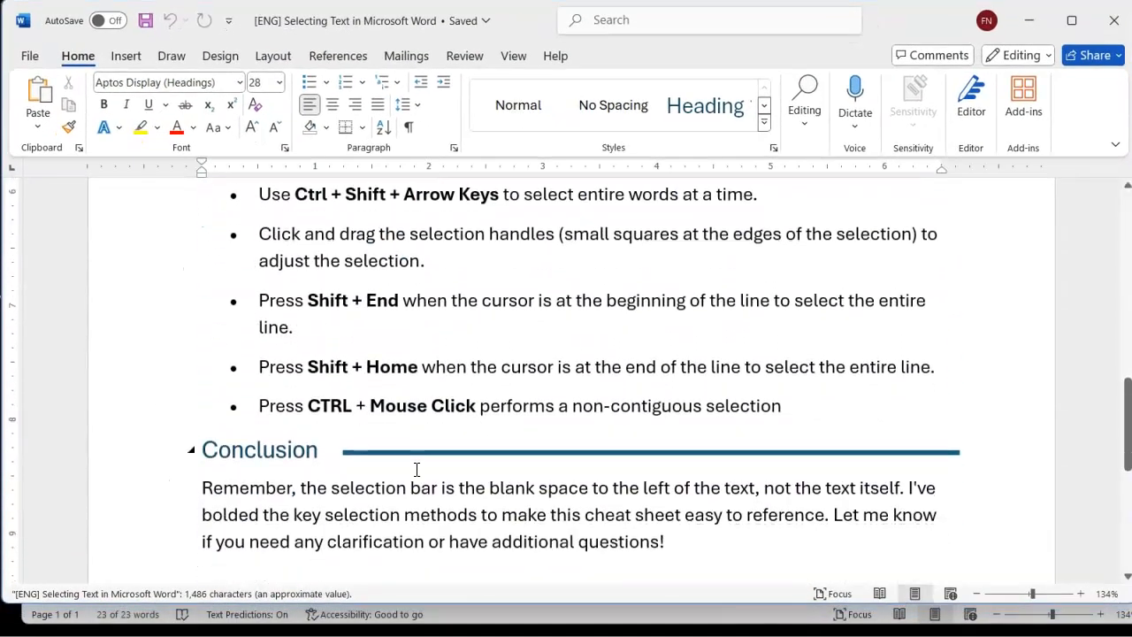
scroll(411, 462, "up", 1)
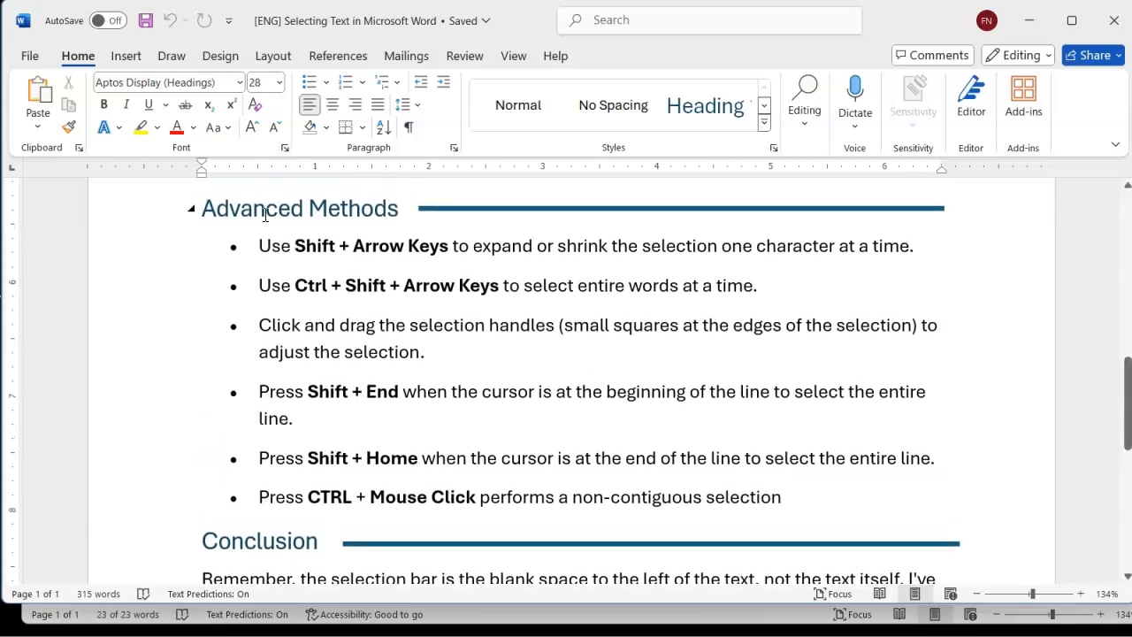
left_click(796, 505)
key("Return")
key("ctrl+v")
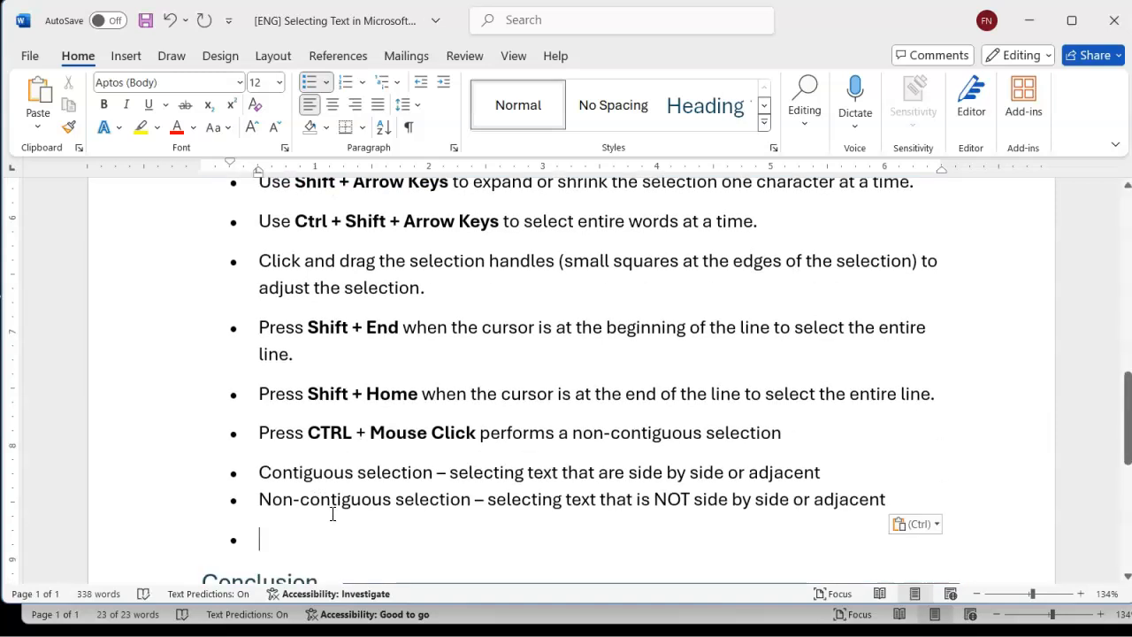
key("BackSpace")
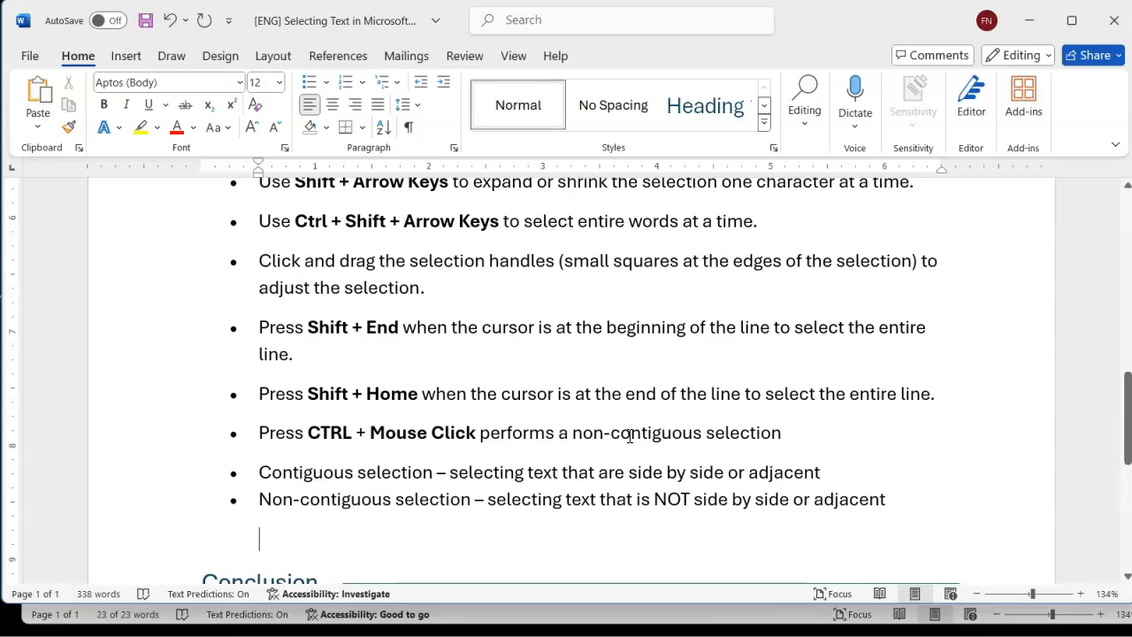
Insert an empty unbulleted paragraph between the Shift + Home bullet and the CTRL + Mouse Click bullet
left_click_drag(787, 432, 256, 450)
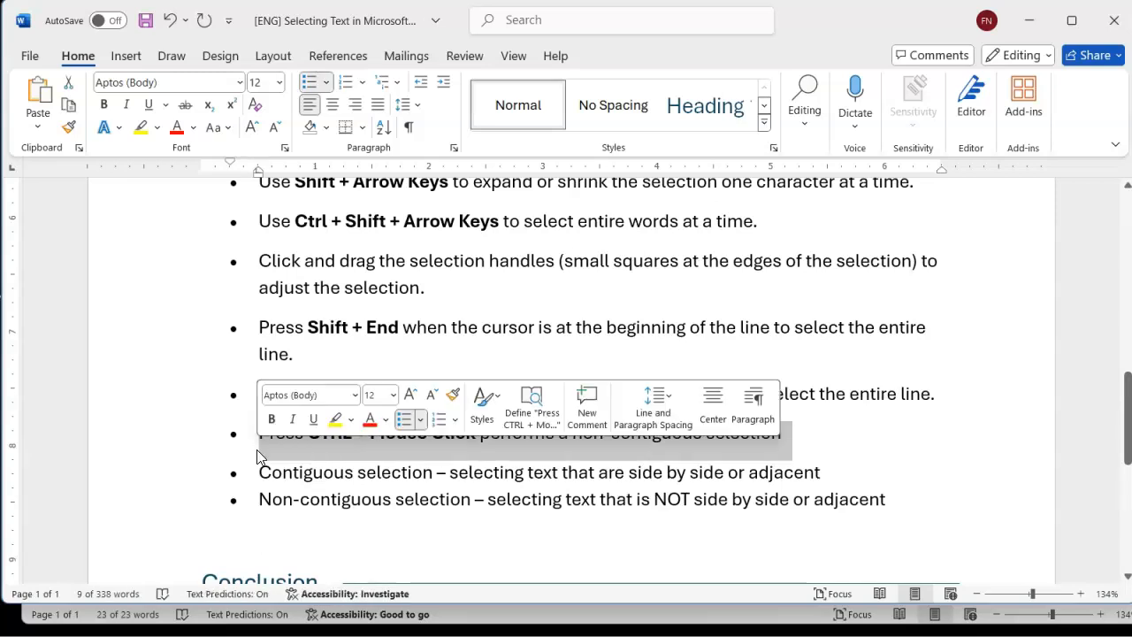
left_click(938, 394)
key("Return")
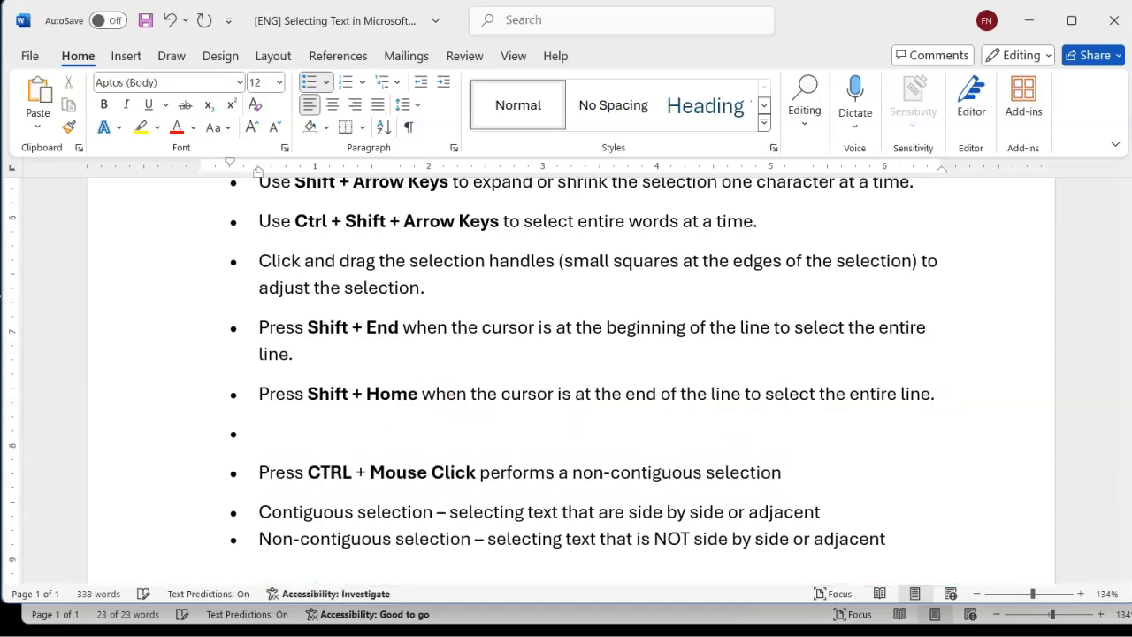
key("BackSpace")
key("BackSpace")
Copy the "Advanced Methods" heading with its line into the empty paragraph above the CTRL + Mouse Click bullet, and remove the leftover blank paragraph
scroll(566, 380, "up", 2)
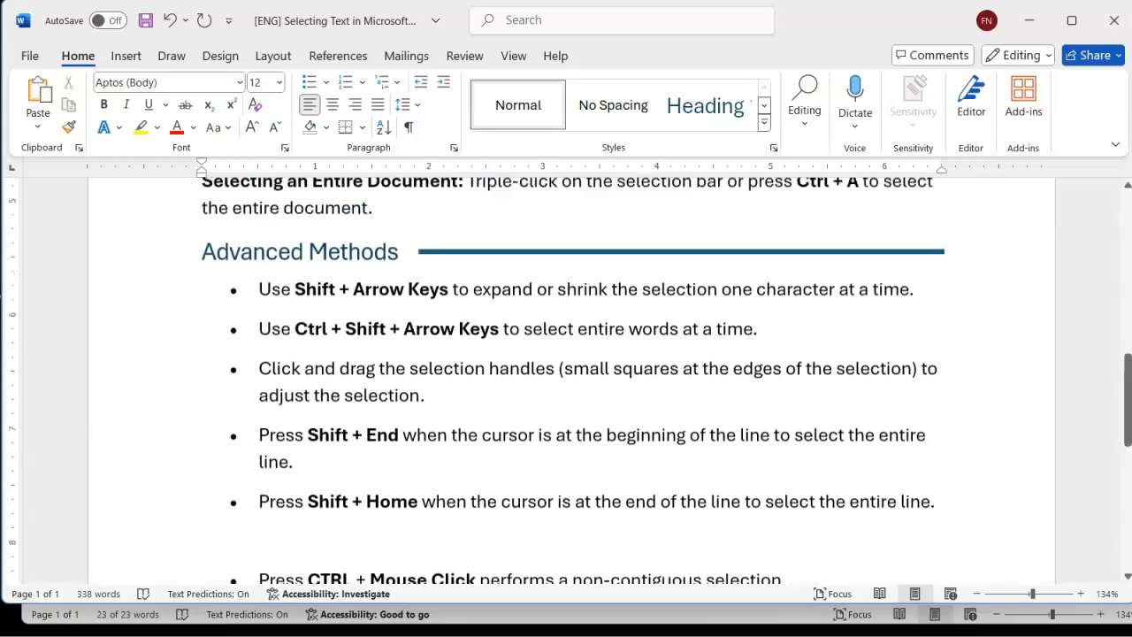
scroll(719, 351, "up", 1)
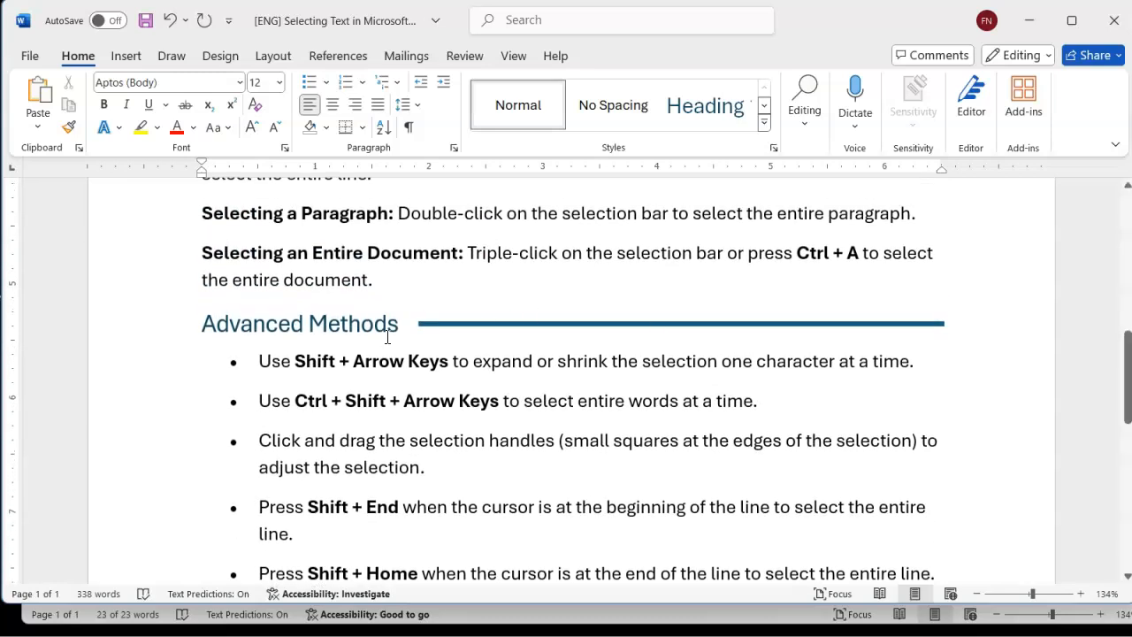
left_click_drag(346, 327, 219, 327)
key("ctrl+c")
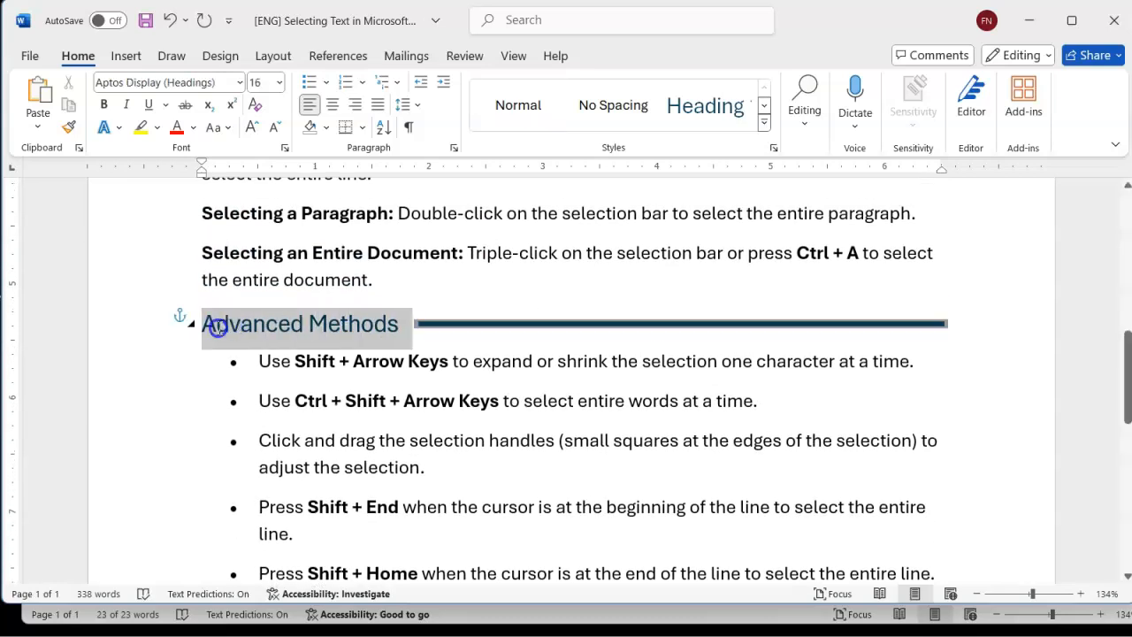
scroll(222, 333, "down", 5)
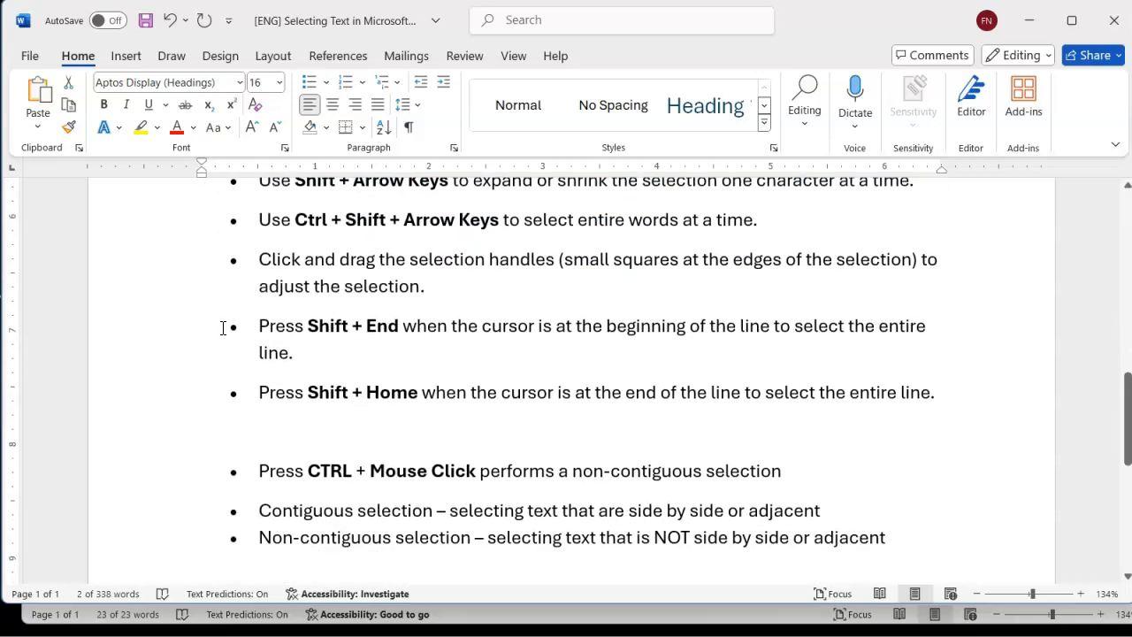
left_click(253, 434)
key("ctrl+v")
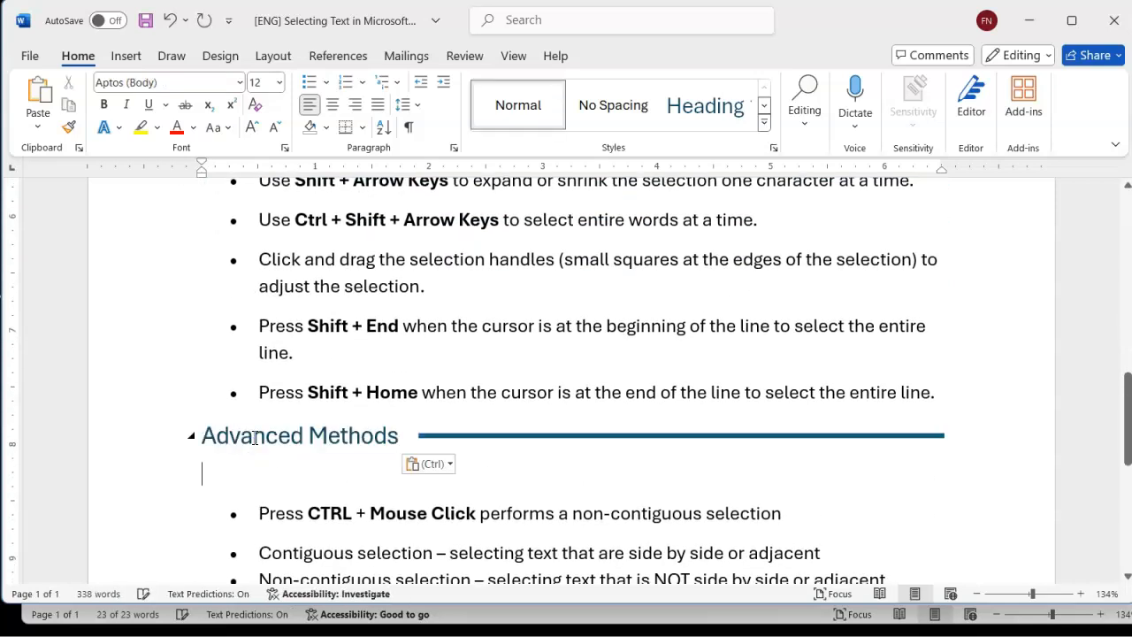
key("Delete")
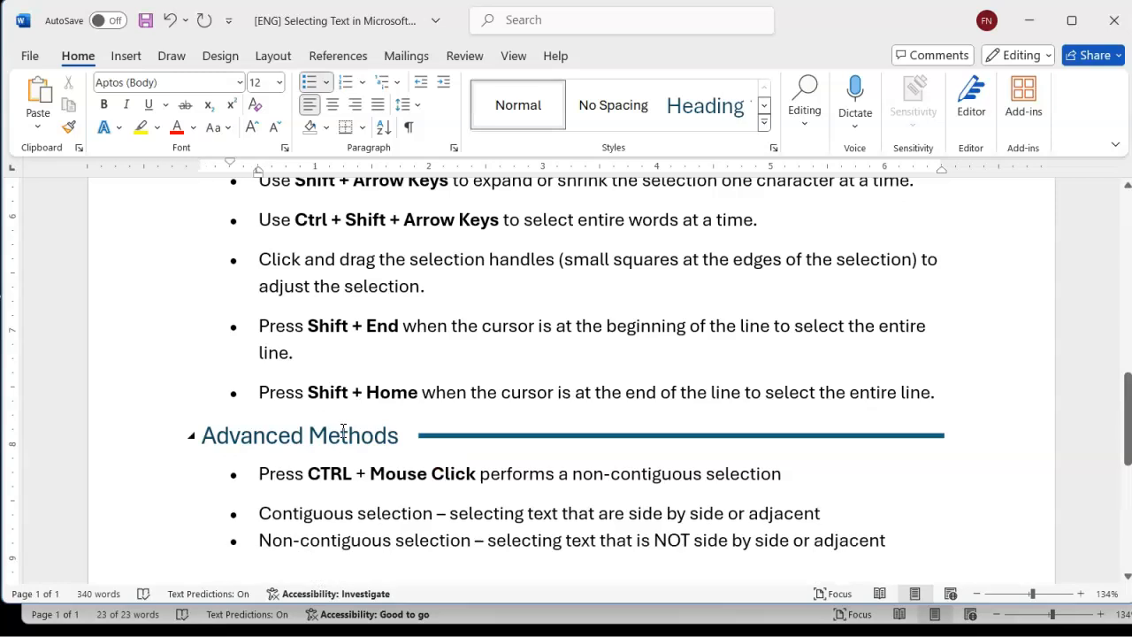
Replace the text of the second "Advanced Methods" heading, above the CTRL + Mouse Click bullet, with "Selection Theory"
left_click_drag(308, 439, 199, 438)
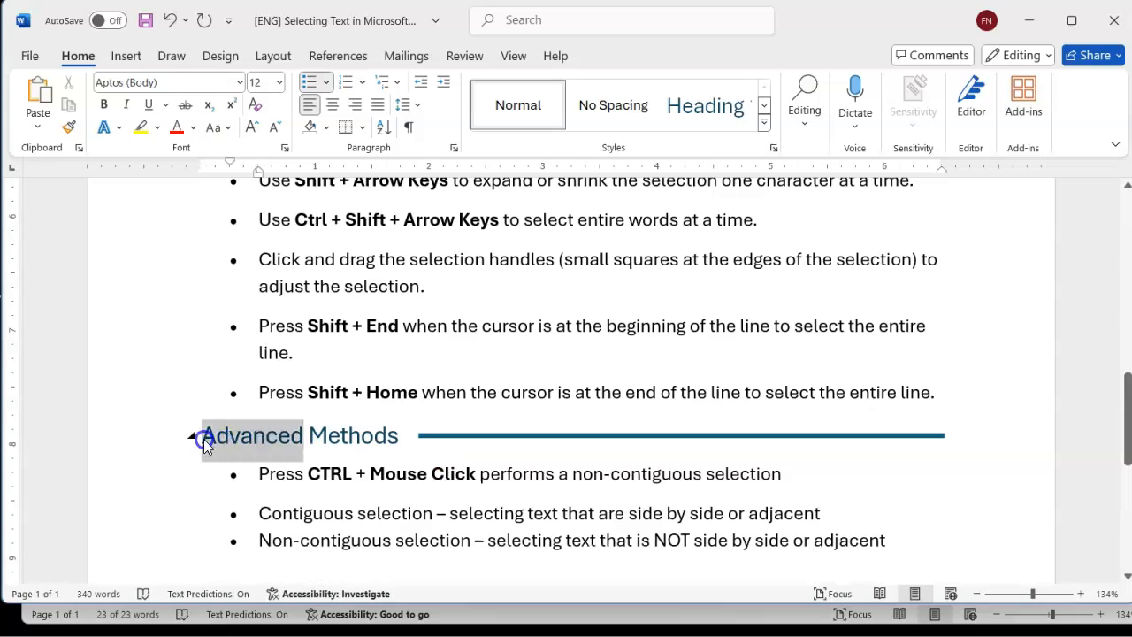
type("Selection Theory")
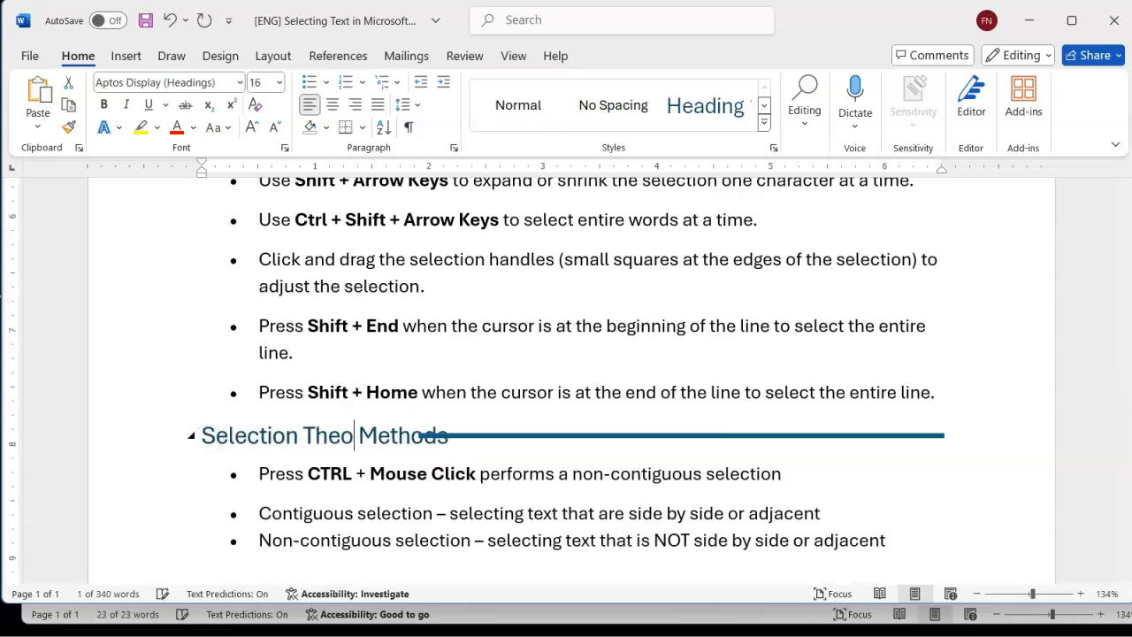
key("shift+Right")
key("shift+Right")
key("shift+Right")
key("shift+Right")
key("shift+Right")
key("shift+Right")
key("shift+Right")
key("shift+Right")
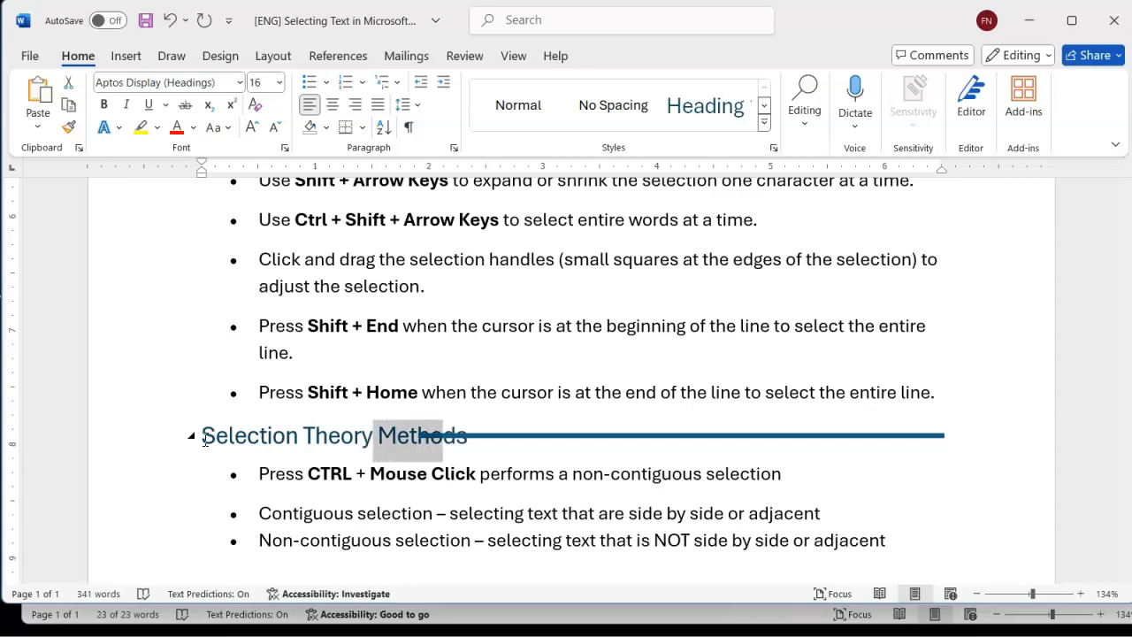
key("Delete")
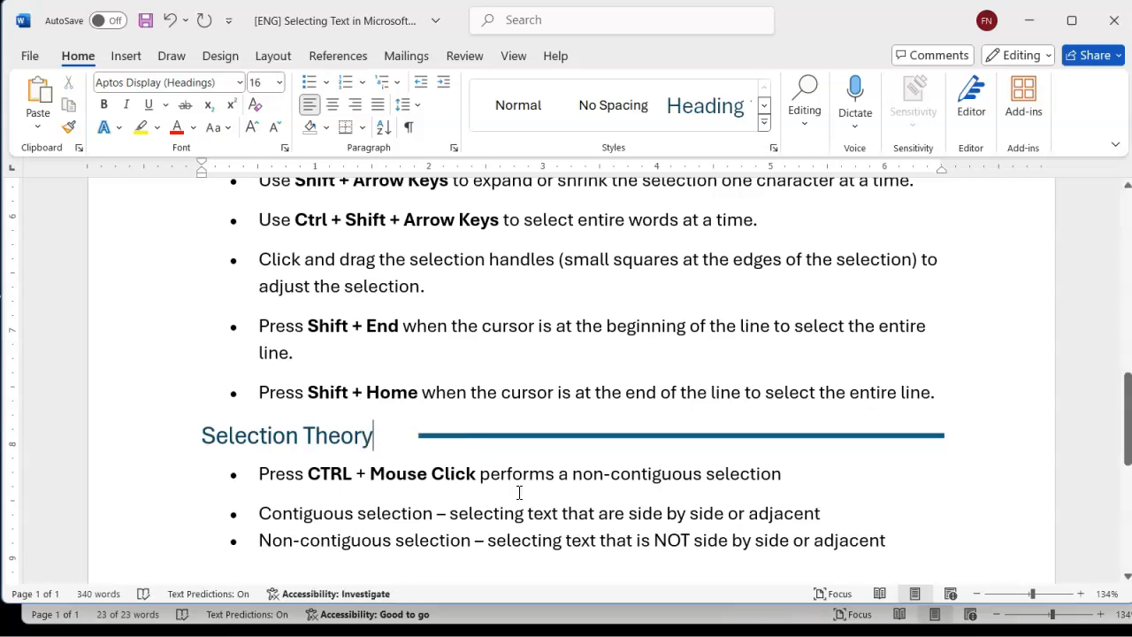
Move the CTRL + Mouse Click line from above the definitions to between the contiguous and non-contiguous selection bullets
left_click_drag(786, 472, 278, 493)
key("ctrl+c")
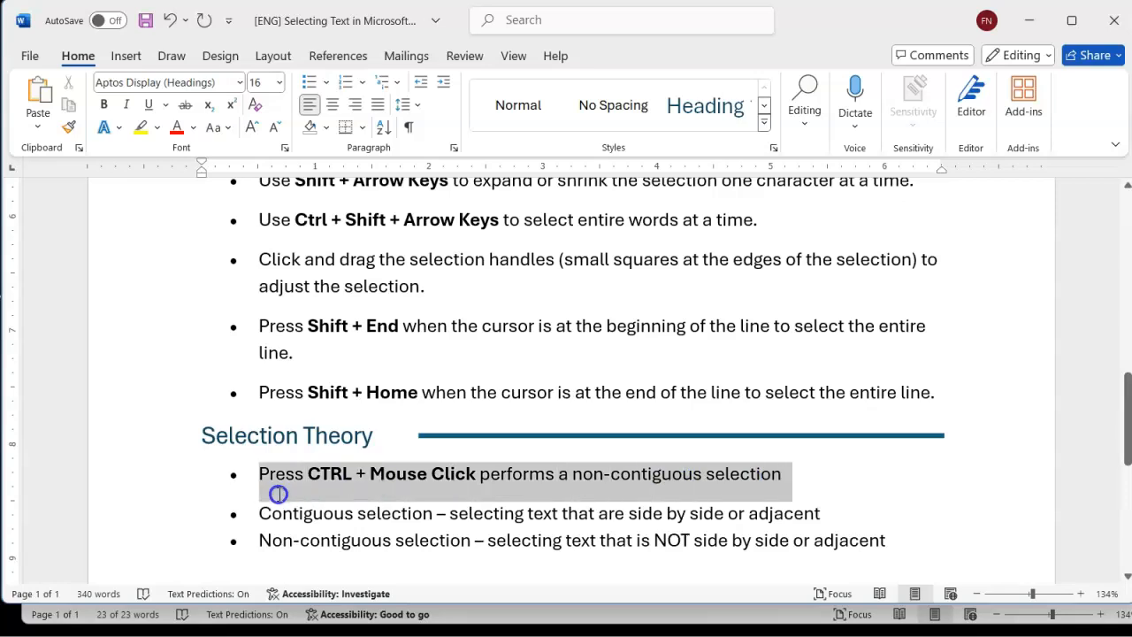
key("Delete")
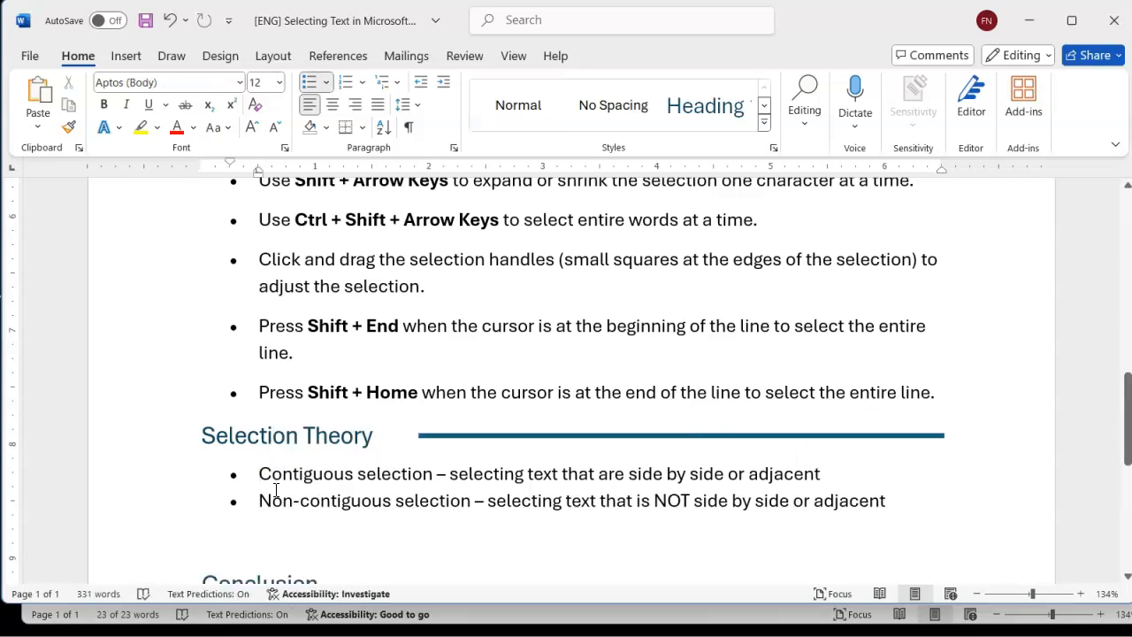
key("End")
key("Return")
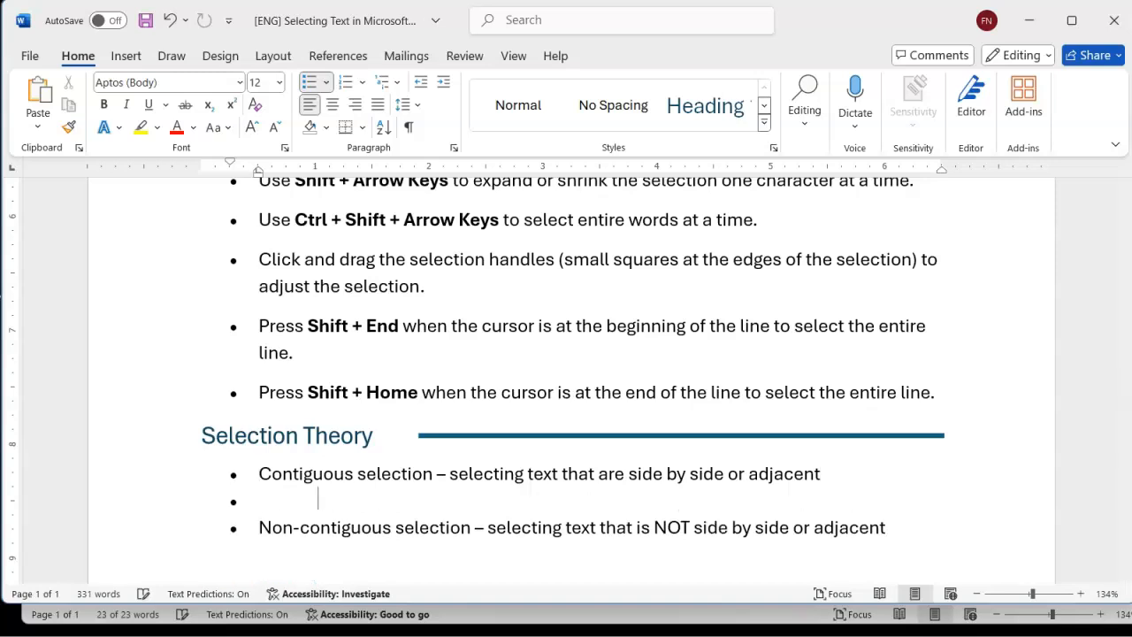
key("Tab")
key("ctrl+v")
key("BackSpace")
key("BackSpace")
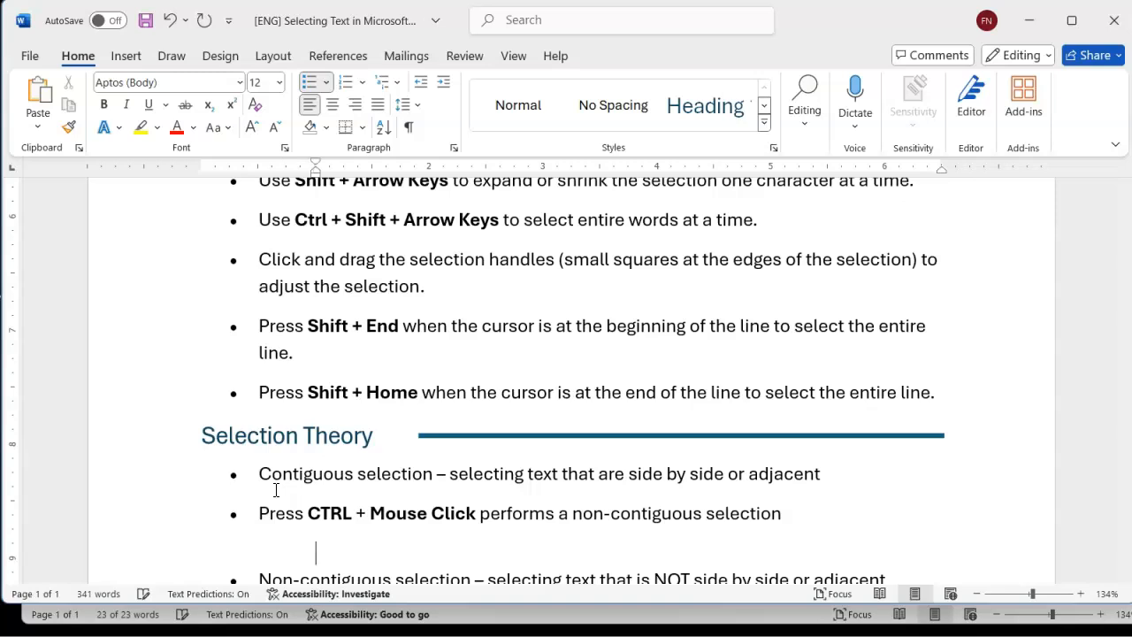
Remove the bullet from the CTRL + Mouse Click line, keeping its text indented in line with the definition bullets
left_click(261, 509)
key("BackSpace")
key("BackSpace")
key("Tab")
scroll(261, 510, "down", 3)
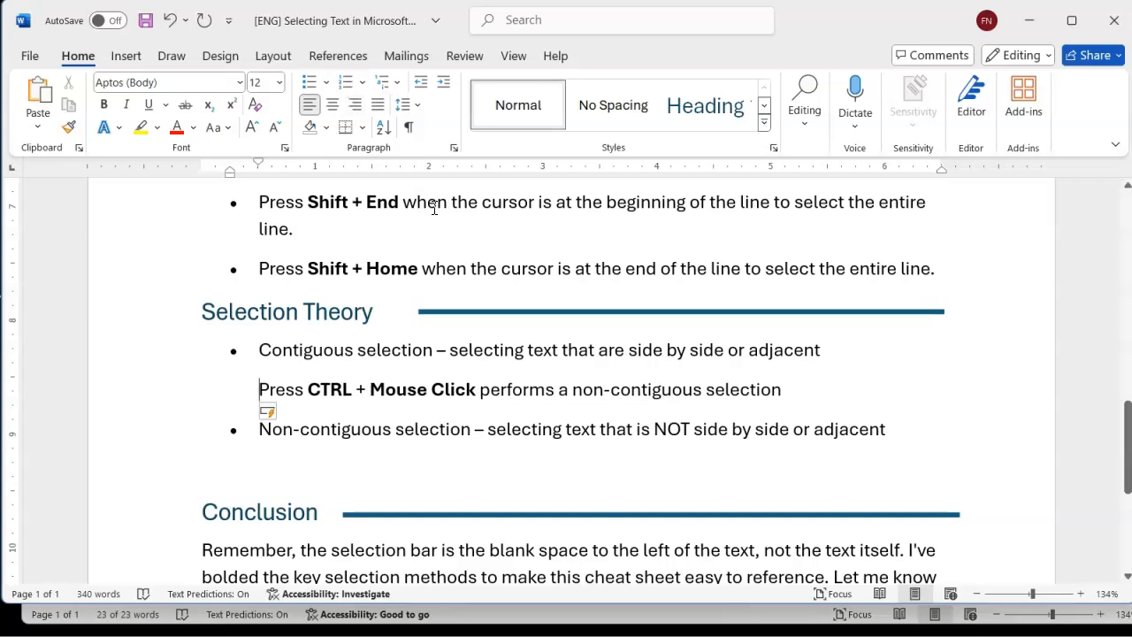
Save and close the cheat sheet, and close the untitled definitions document without saving it
key("ctrl+s")
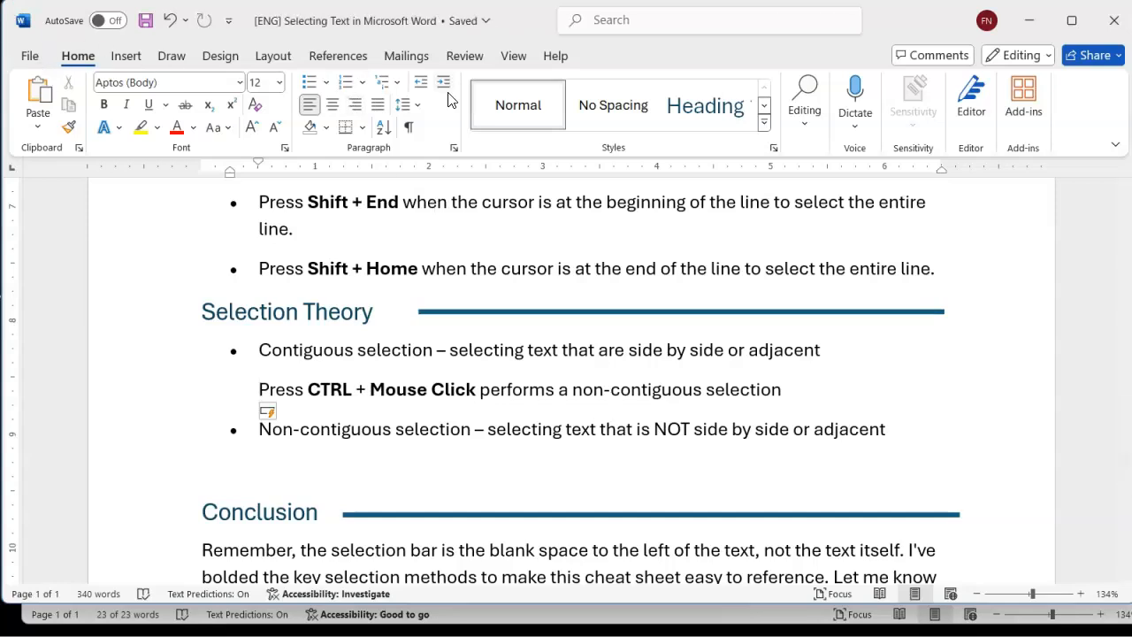
left_click(1116, 31)
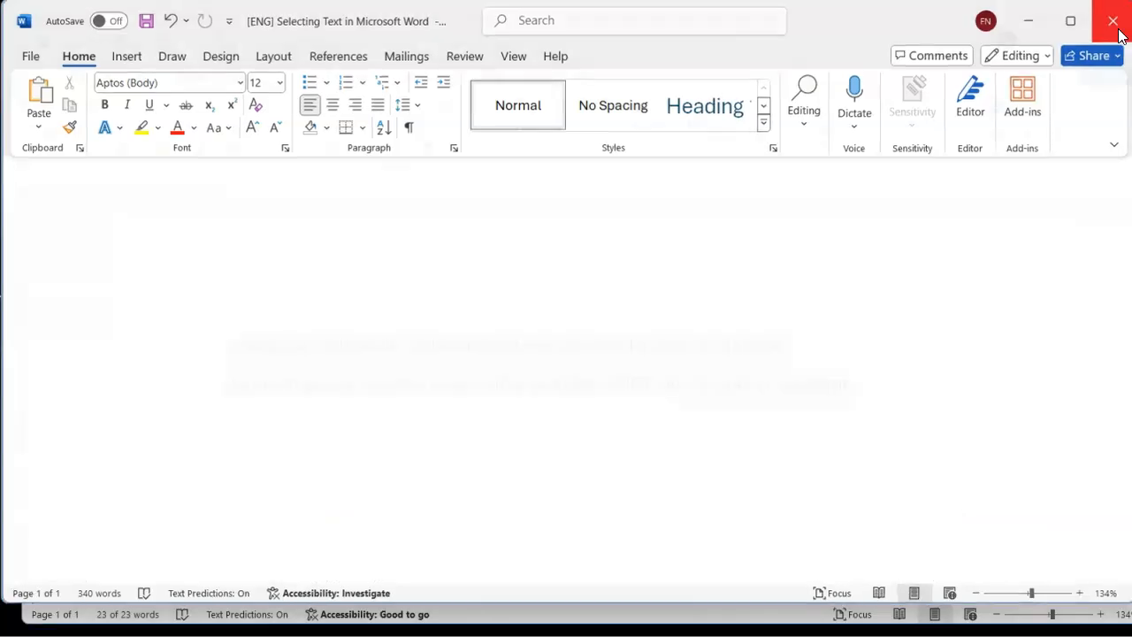
double_click(929, 33)
left_click(897, 113)
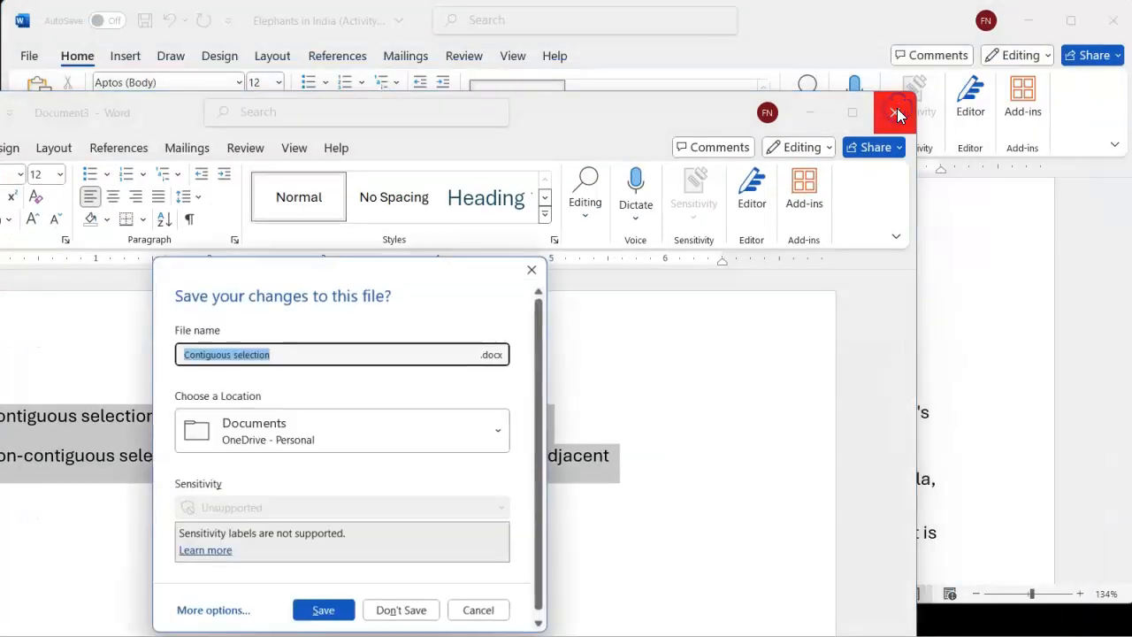
left_click(405, 612)
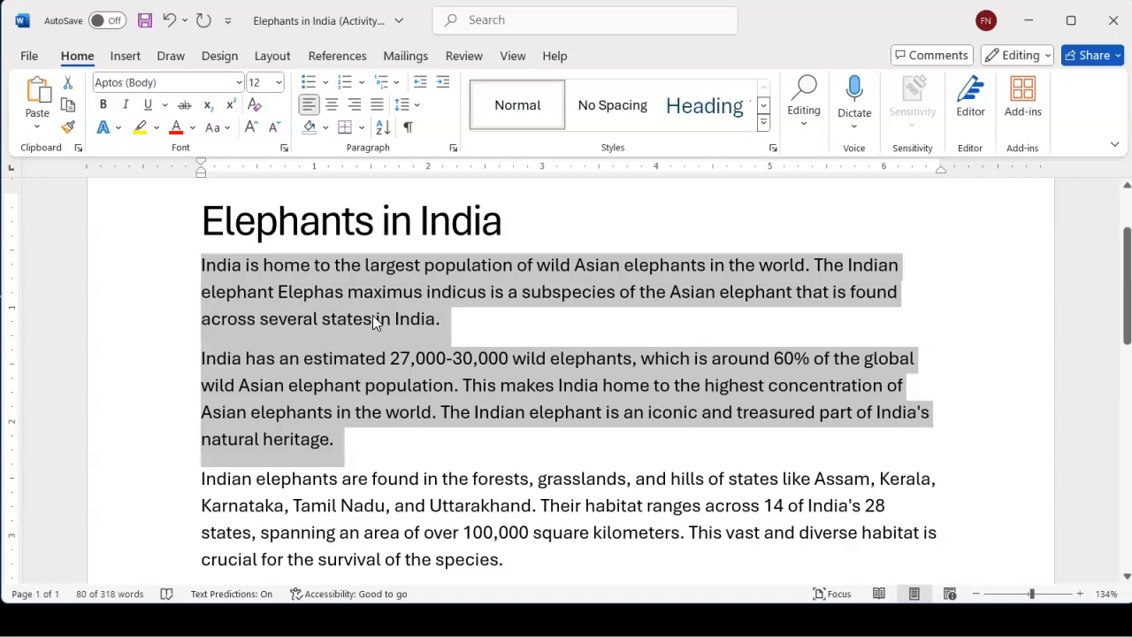
Select the first two body paragraphs of "Elephants in India" together, reselect only from the first word through "Elephas", and clear the selection
left_click(405, 323)
left_click_drag(194, 260, 361, 444)
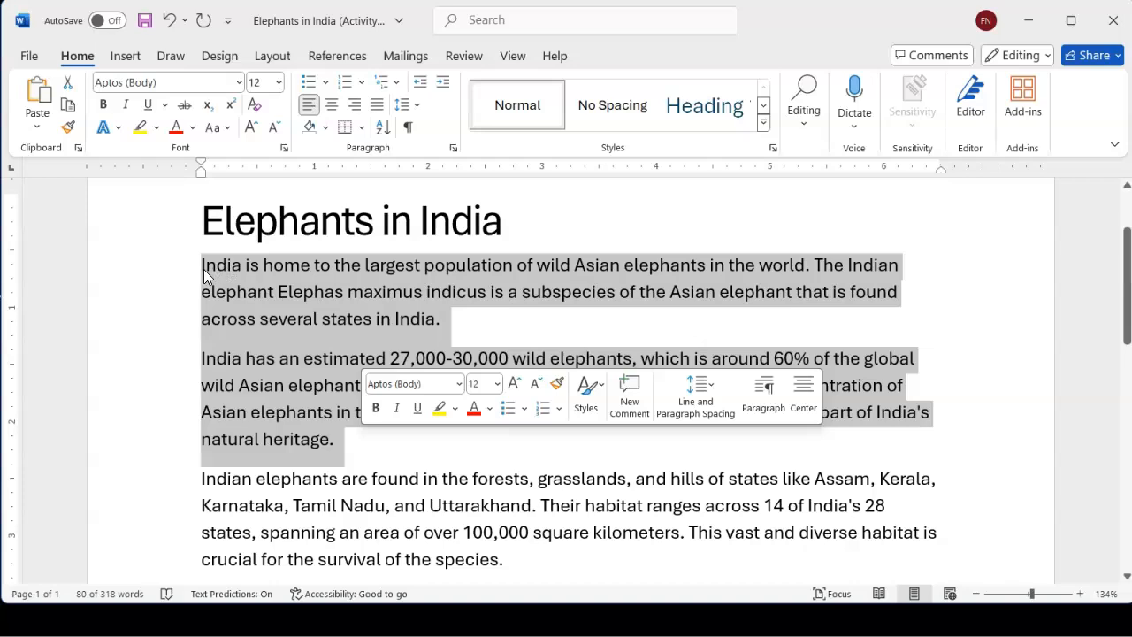
left_click(584, 226)
left_click_drag(199, 264, 324, 297)
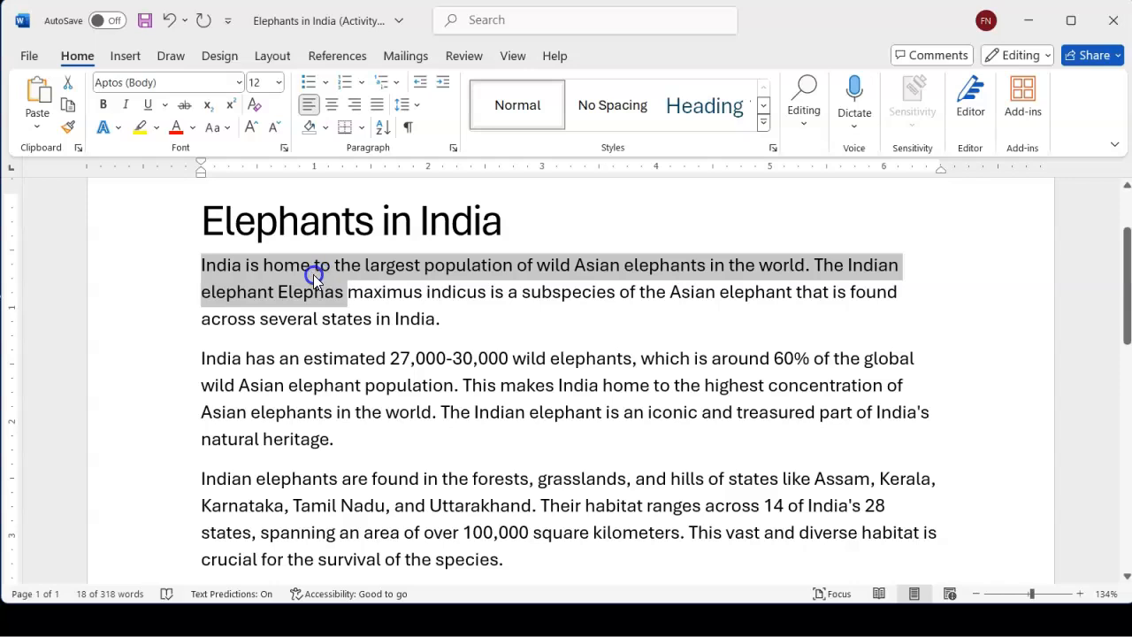
left_click(388, 354)
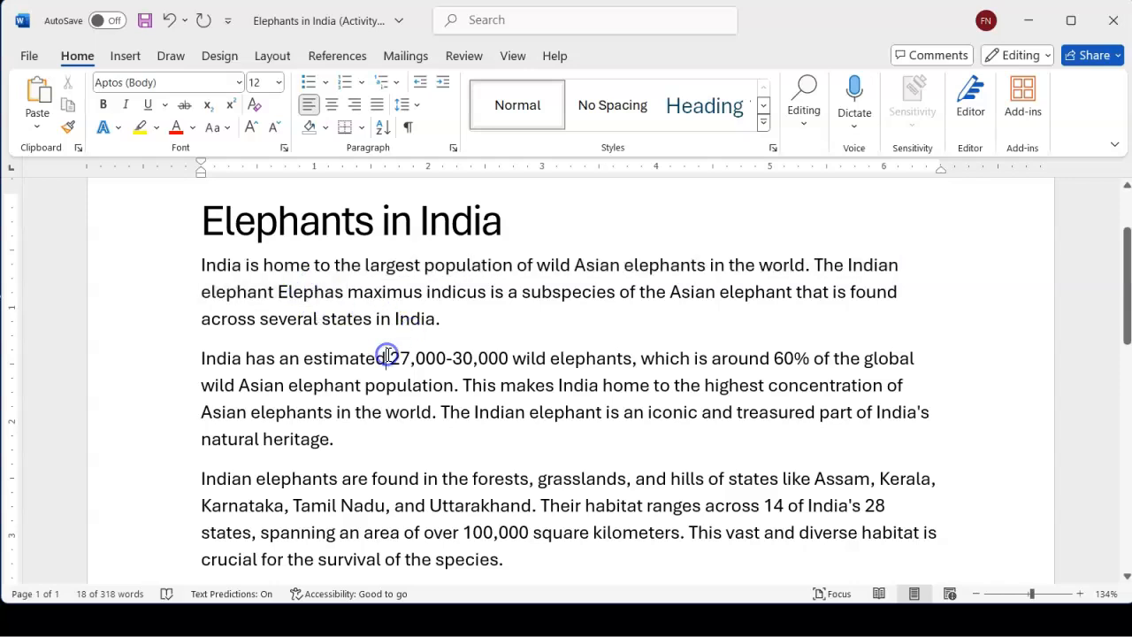
Select the words "home", "population" and "elephants" in the first paragraph together with the whole second paragraph as one non-contiguous selection
double_click(289, 266)
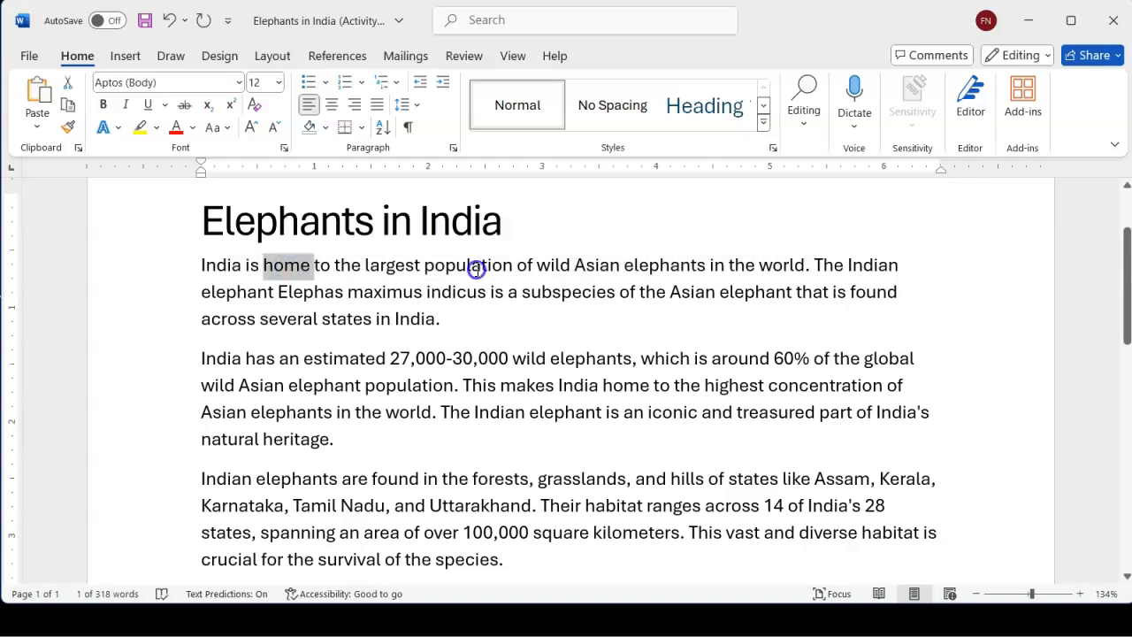
double_click(478, 268, "ctrl")
double_click(660, 272, "ctrl")
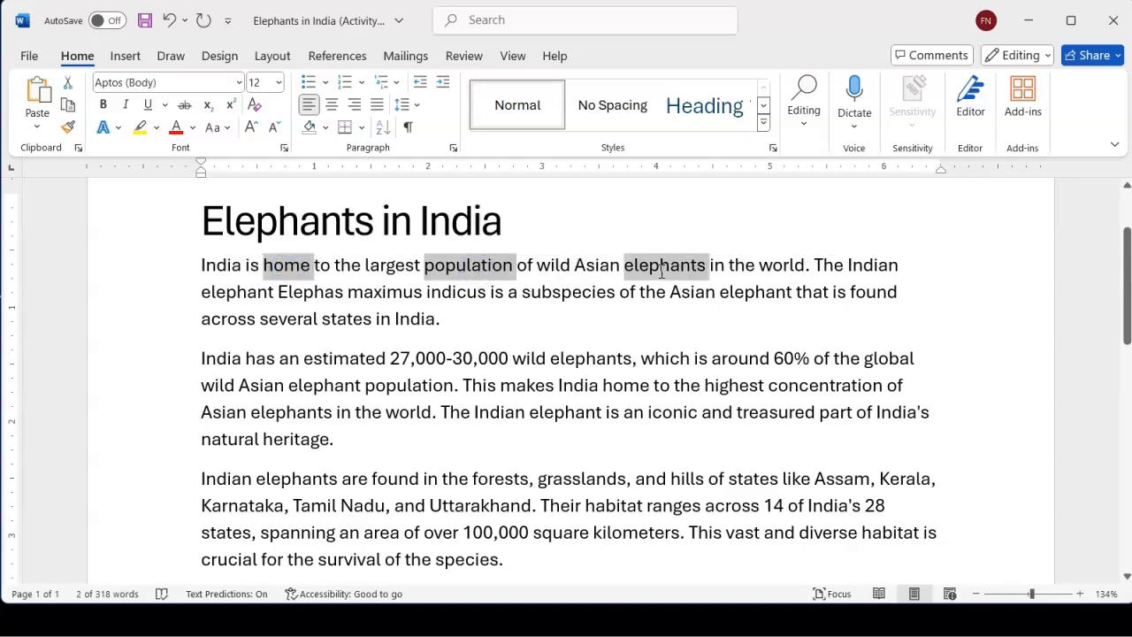
left_click_drag(200, 359, 470, 456)
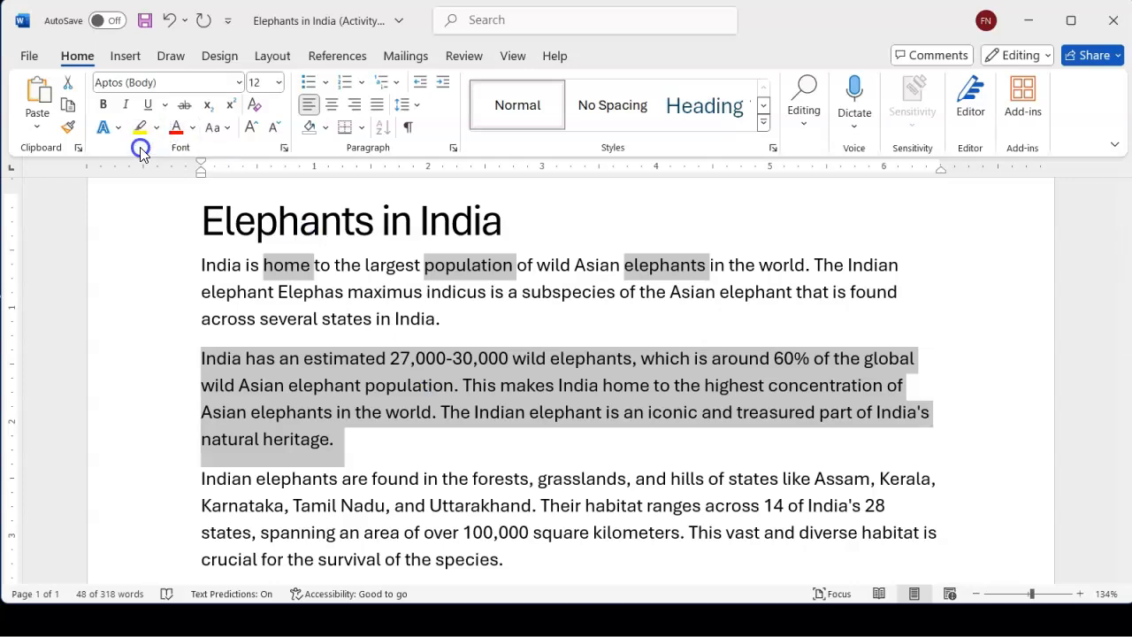
Make the selected words and paragraph bold, italic and underlined, and set their font to Bahnschrift SemiBold
left_click(103, 106)
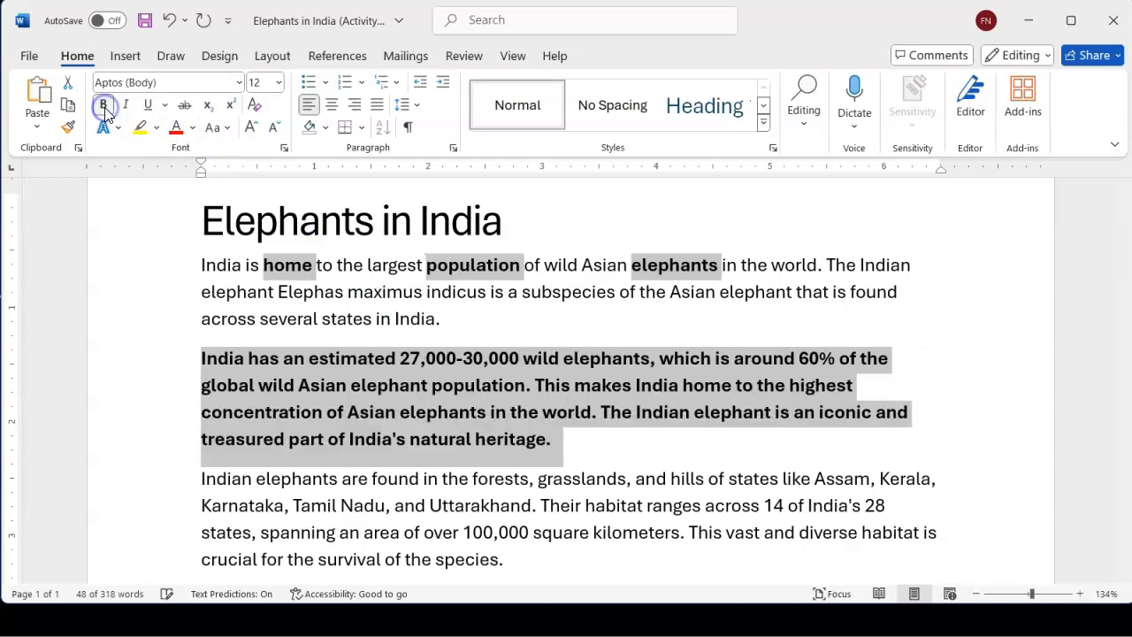
left_click(125, 105)
left_click(147, 106)
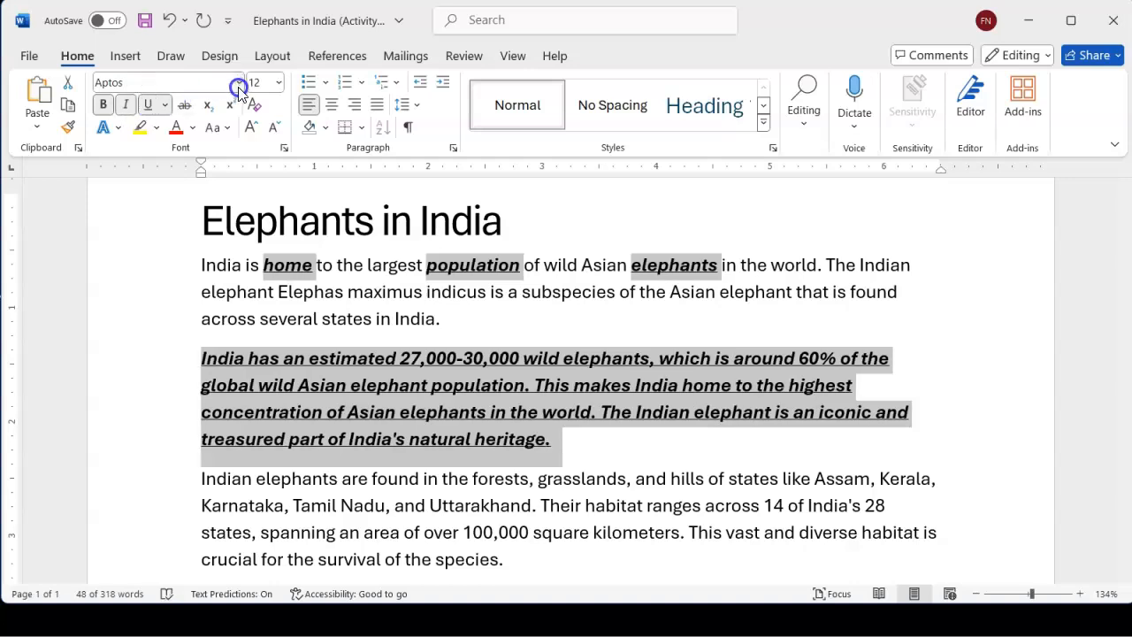
left_click(239, 82)
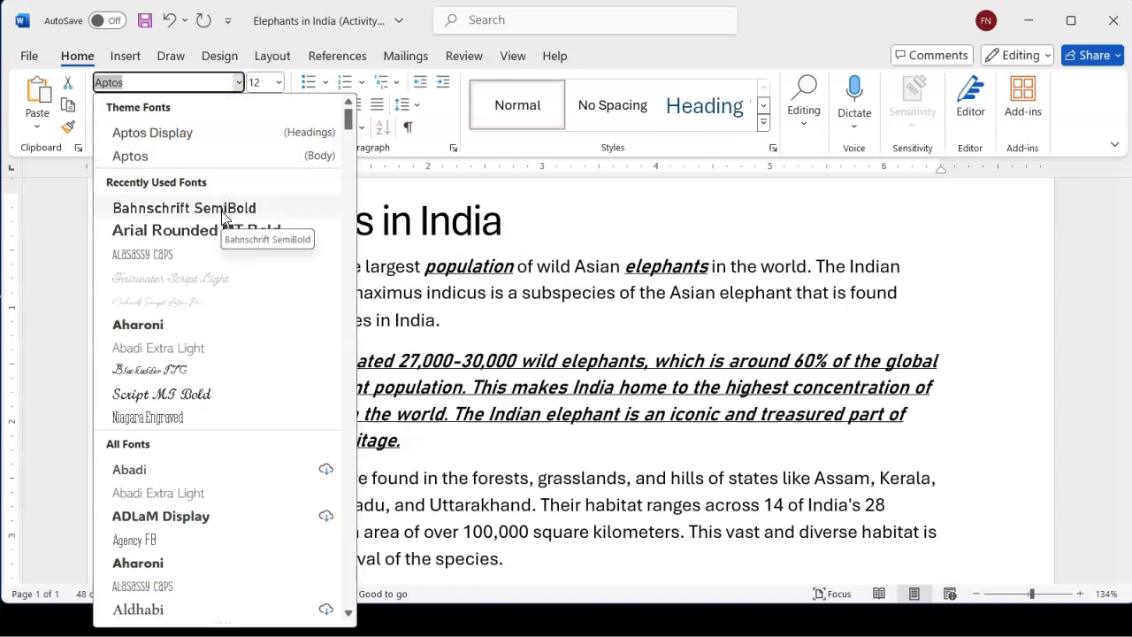
left_click(223, 217)
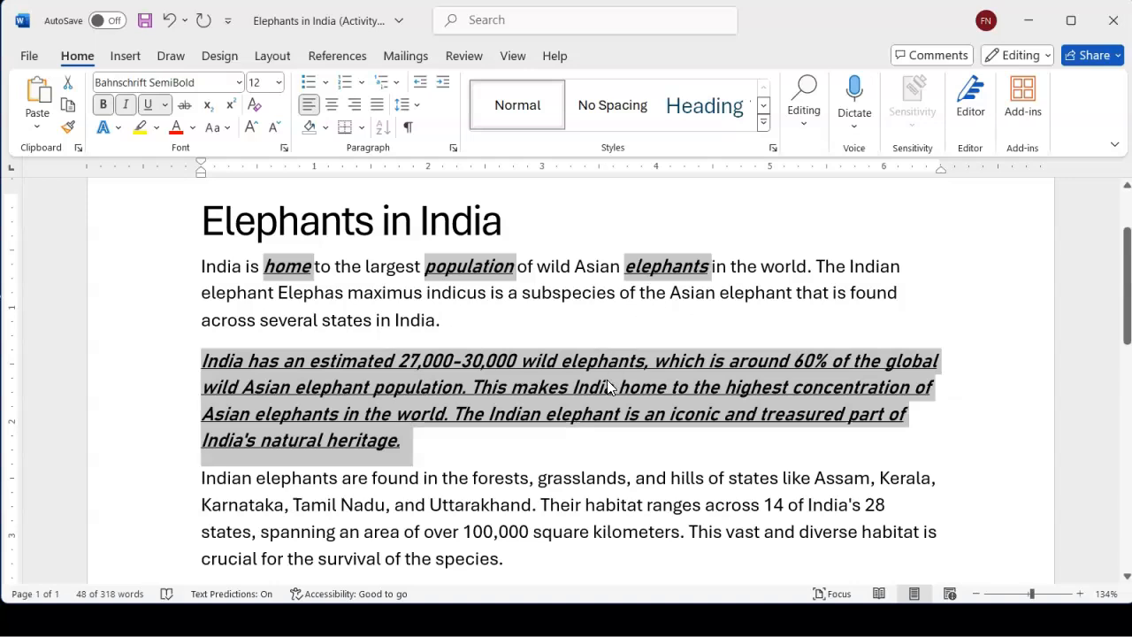
Undo the font, underline, italic and bold changes, and clear the selection
key("ctrl+z")
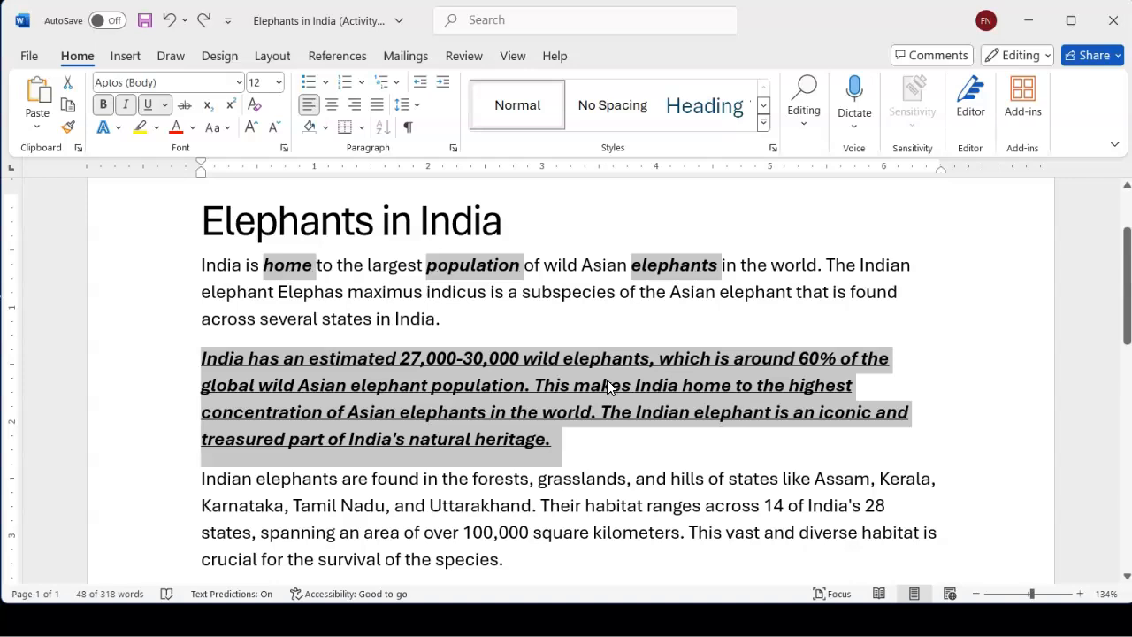
key("ctrl+z")
key("ctrl+z")
key("ctrl+z")
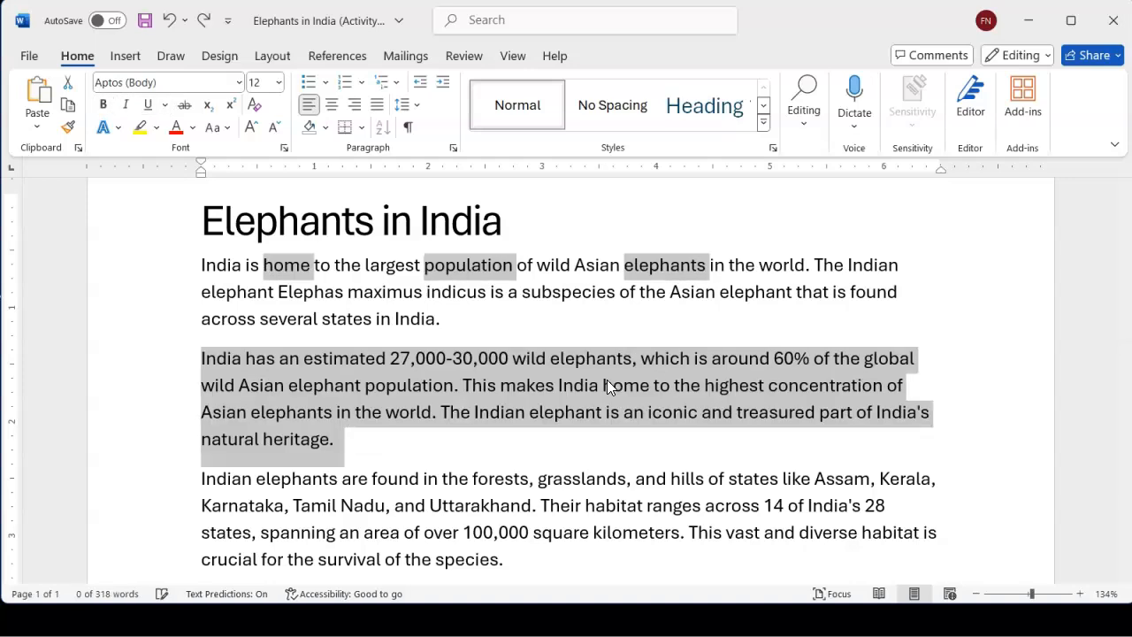
left_click(598, 284)
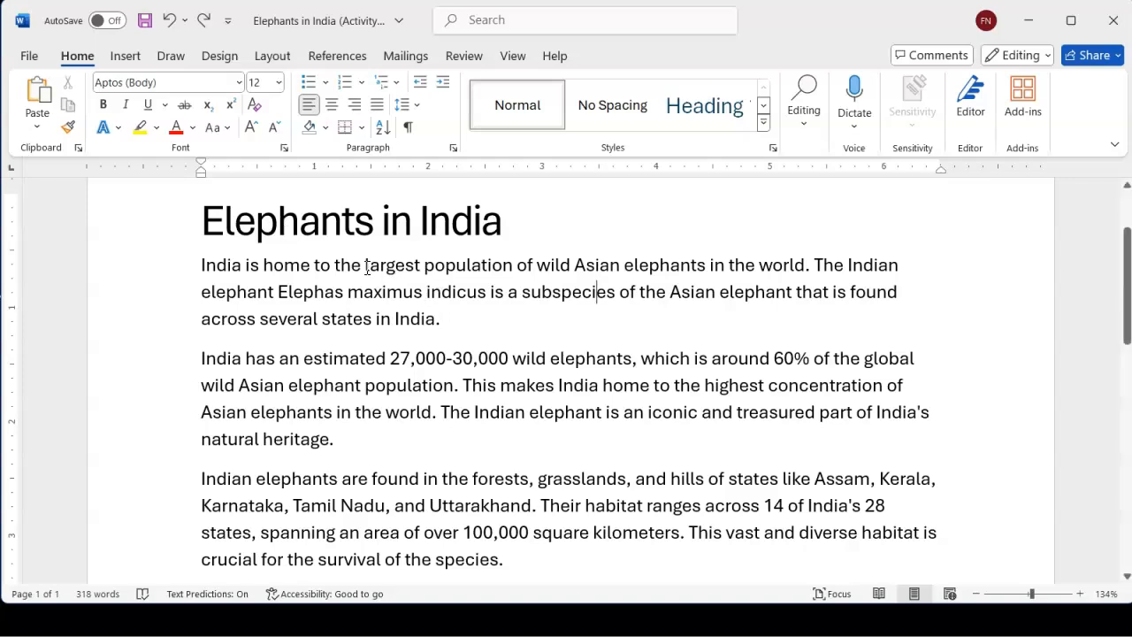
Select "largest population" and "elephants in the world" in the first sentence as one non-contiguous selection, and clear it
double_click(364, 266)
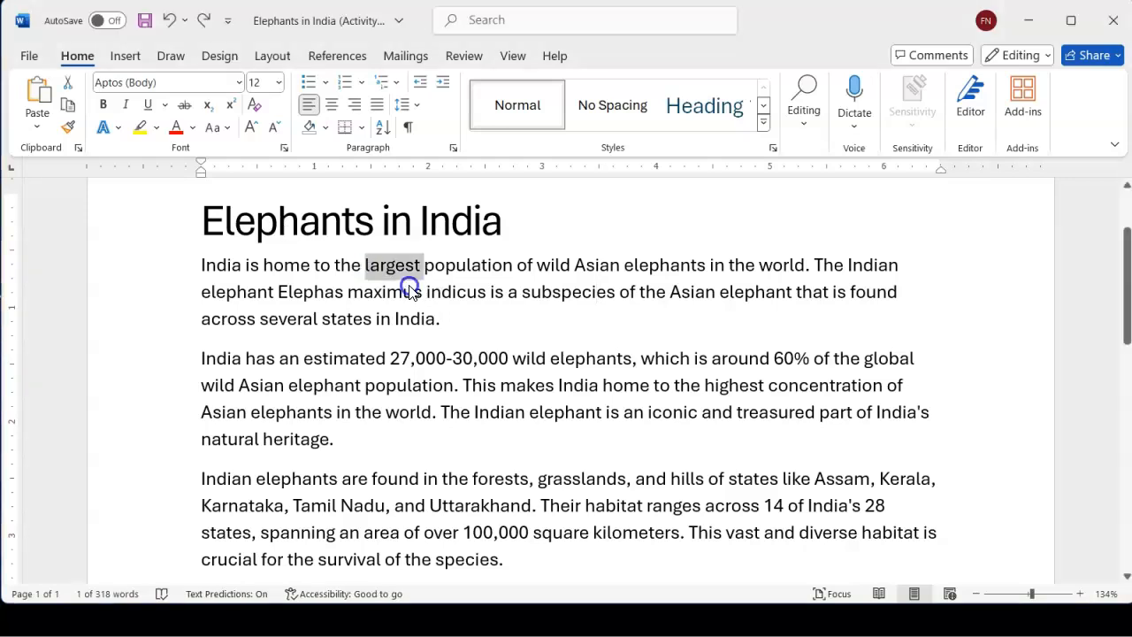
left_click(405, 265)
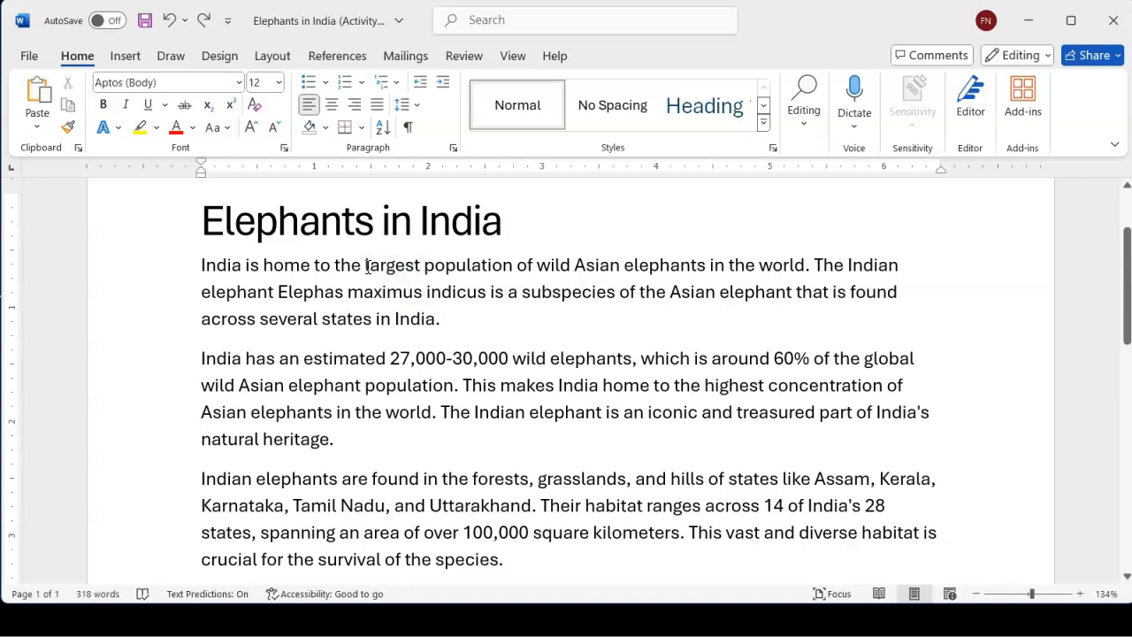
left_click_drag(364, 265, 511, 267)
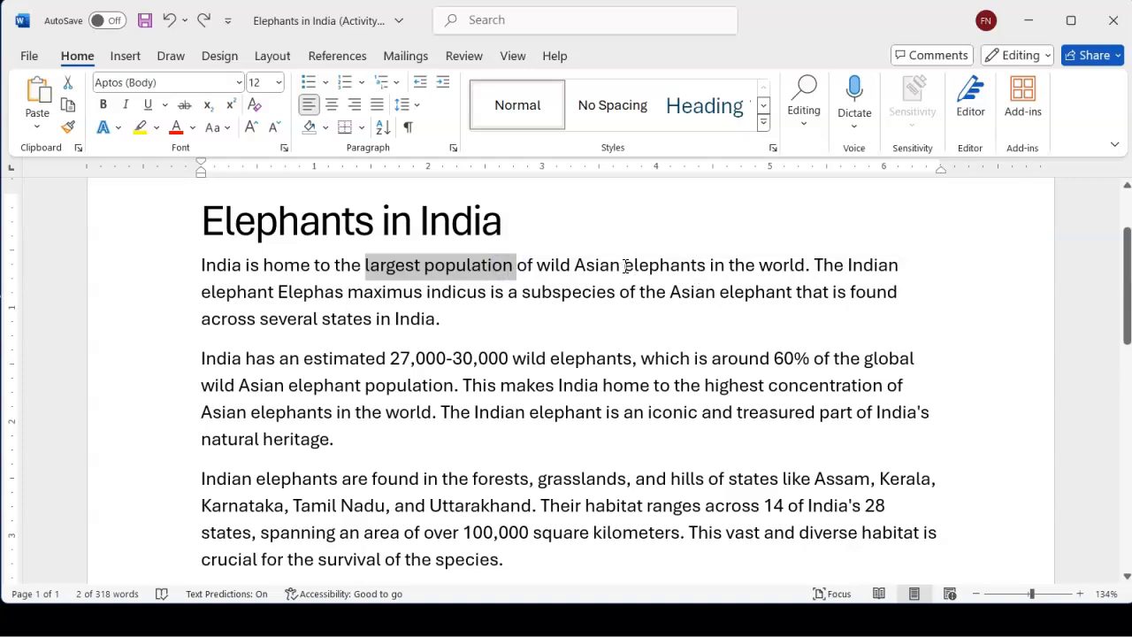
left_click_drag(625, 266, 791, 265)
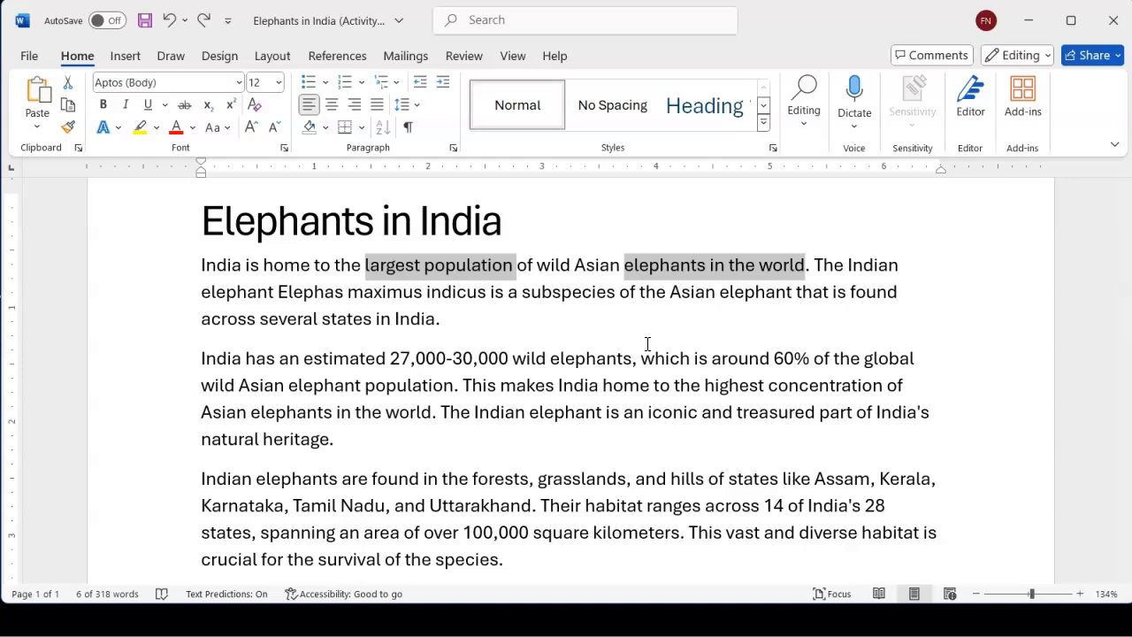
left_click(637, 312)
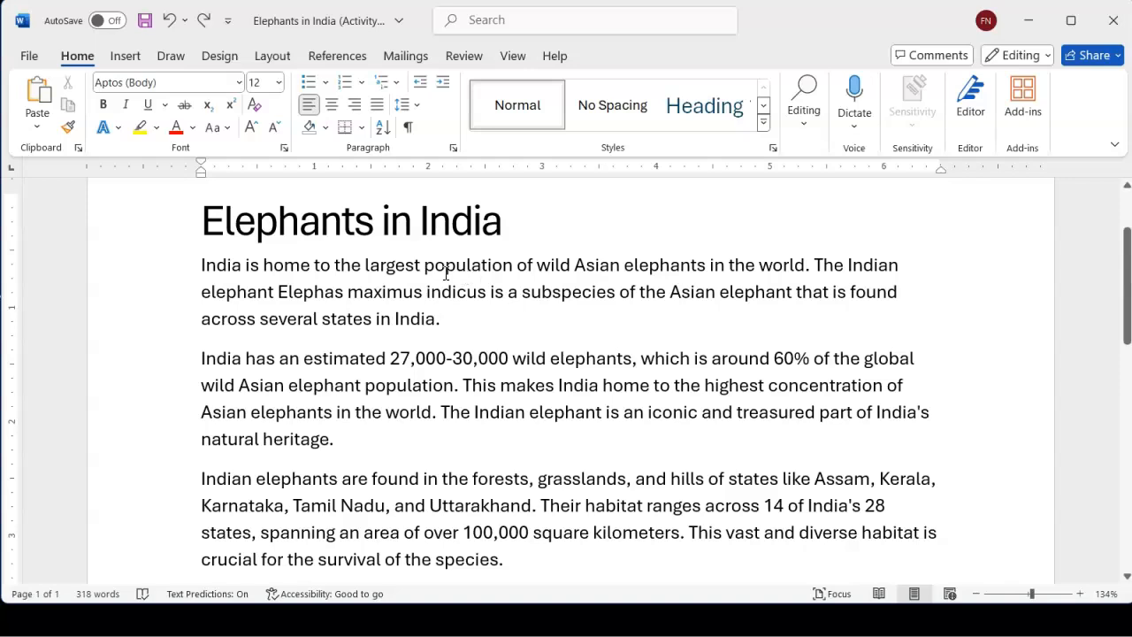
Select "Elephants" in the title together with "elephants" in the first sentence, and clear the selection
left_click_drag(203, 220, 364, 233)
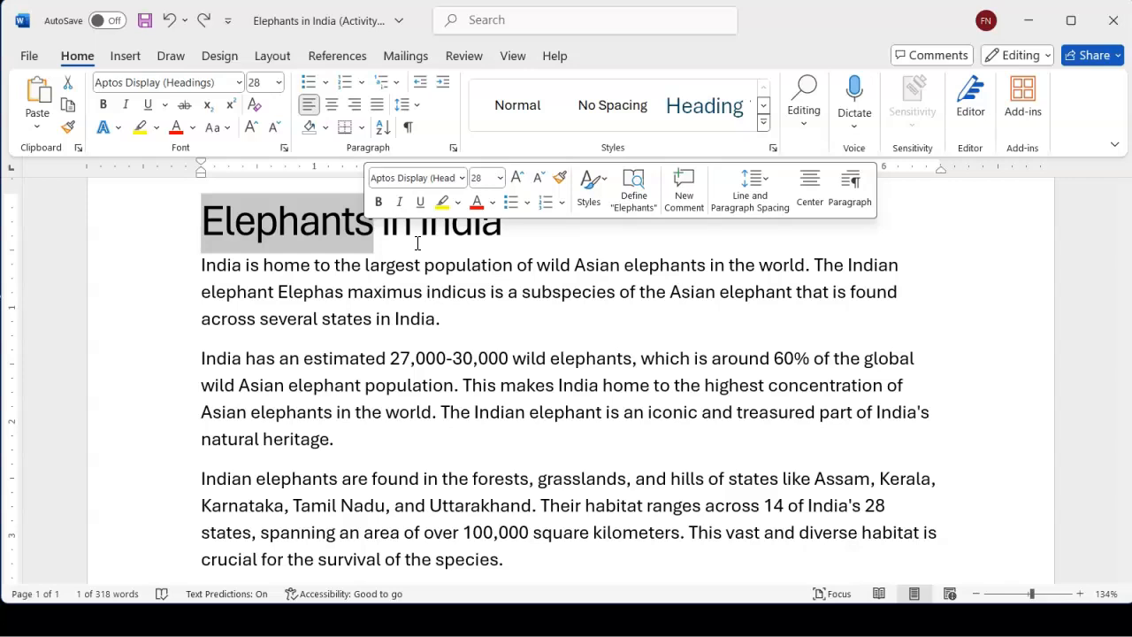
triple_click(417, 244)
double_click(665, 266, "ctrl")
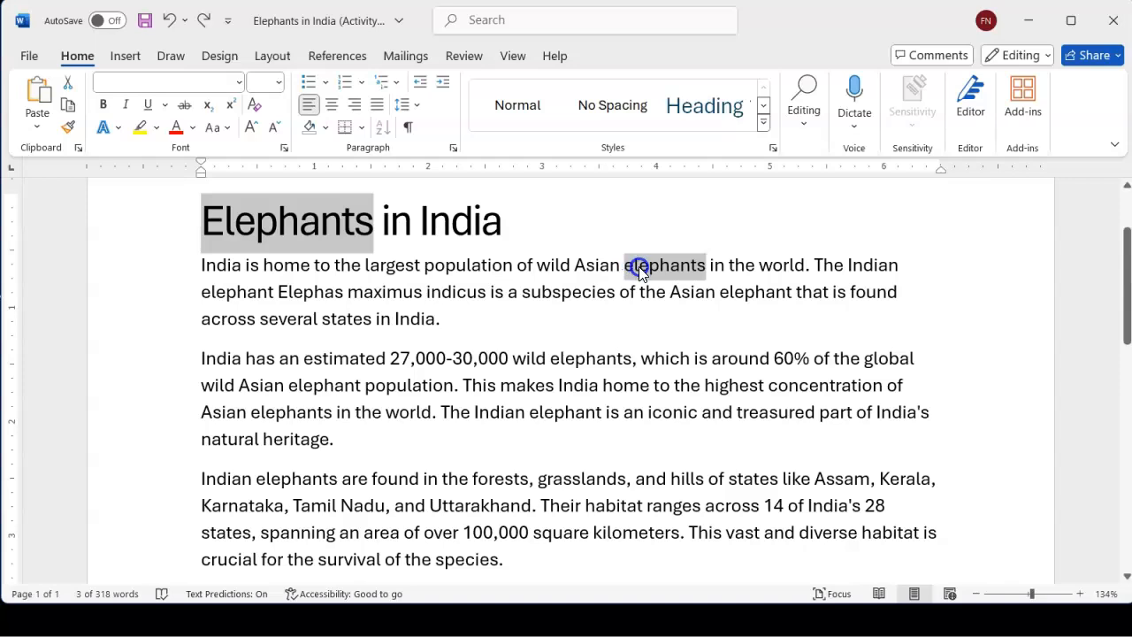
left_click(805, 199)
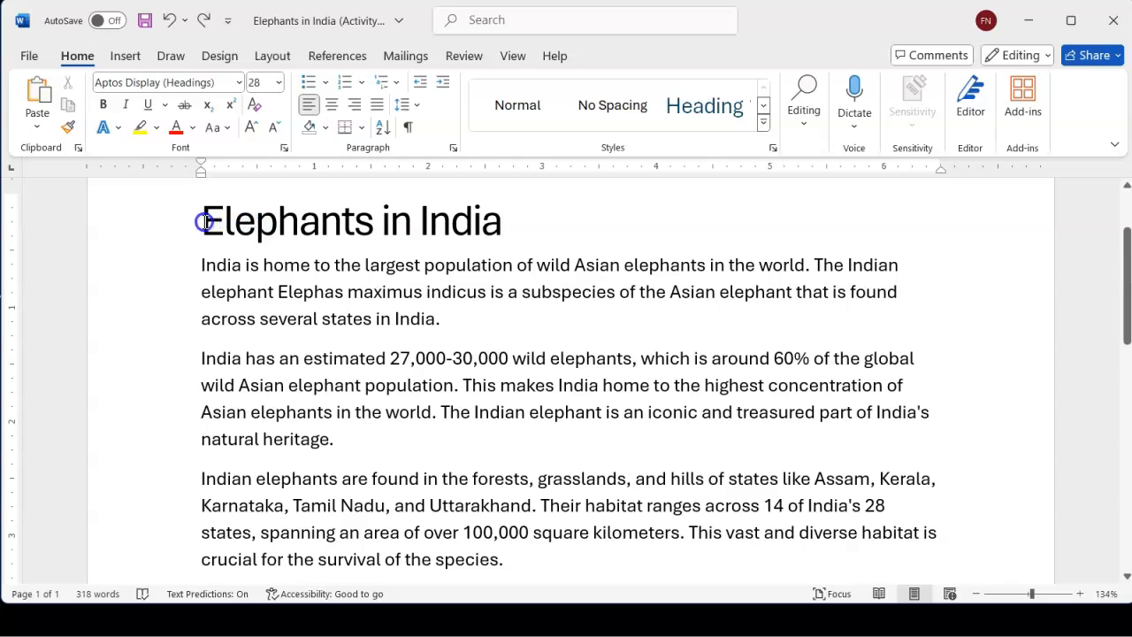
Make "Elephants" in the title, "elephants" in the first sentence of paragraphs one and two, and "elephant" before "population" bold, underlined and italic
left_click_drag(203, 221, 373, 232)
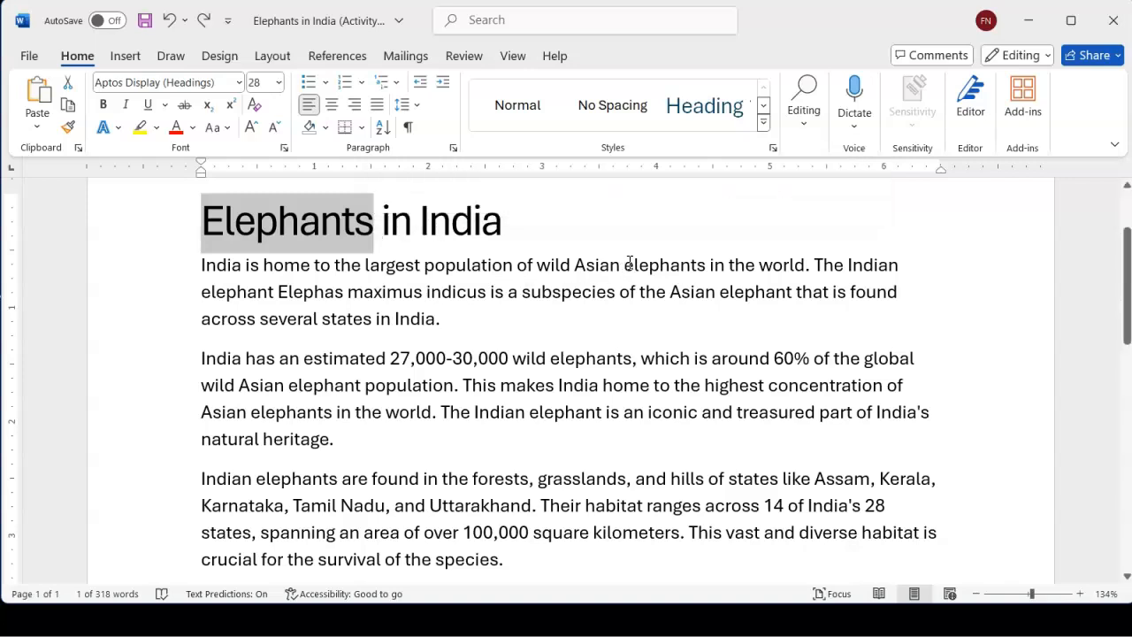
left_click_drag(626, 266, 708, 266)
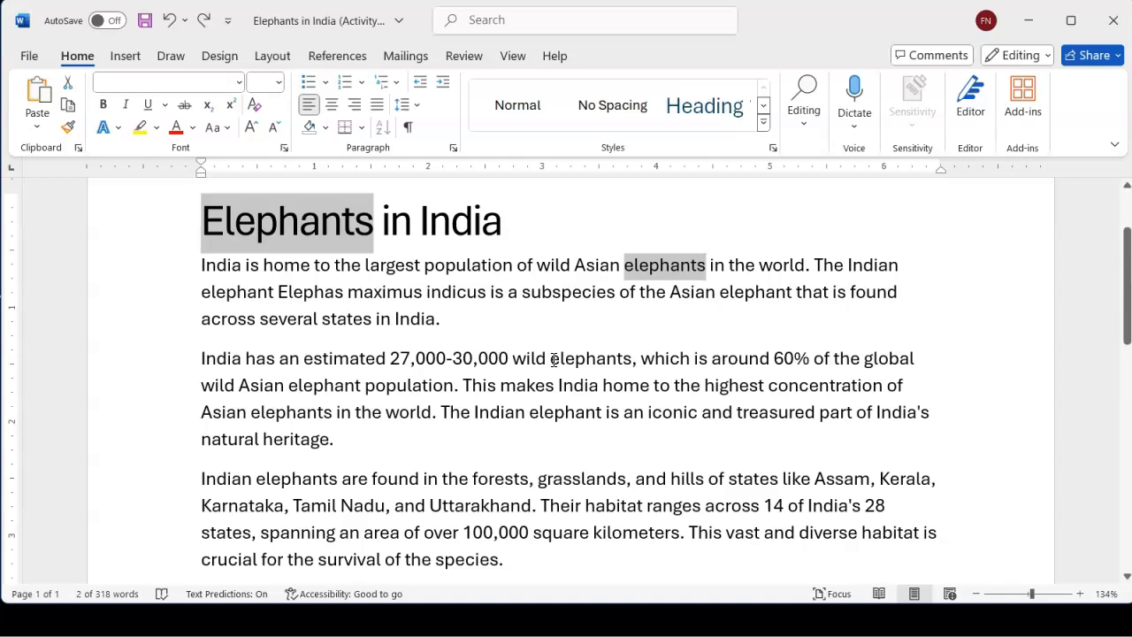
double_click(583, 362, "ctrl")
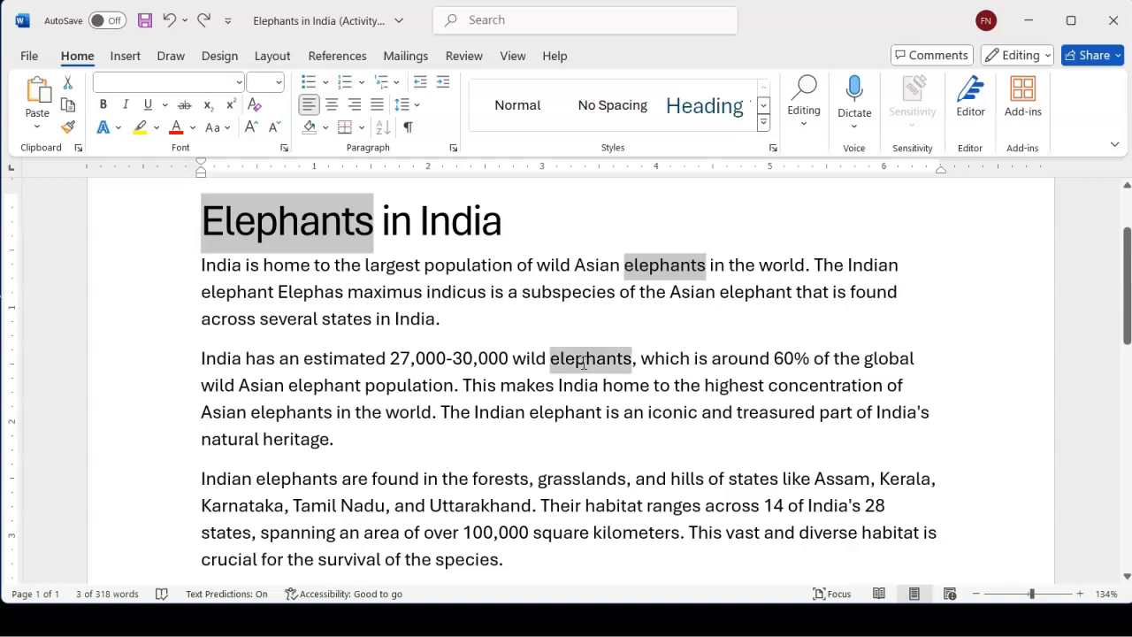
double_click(328, 386, "ctrl")
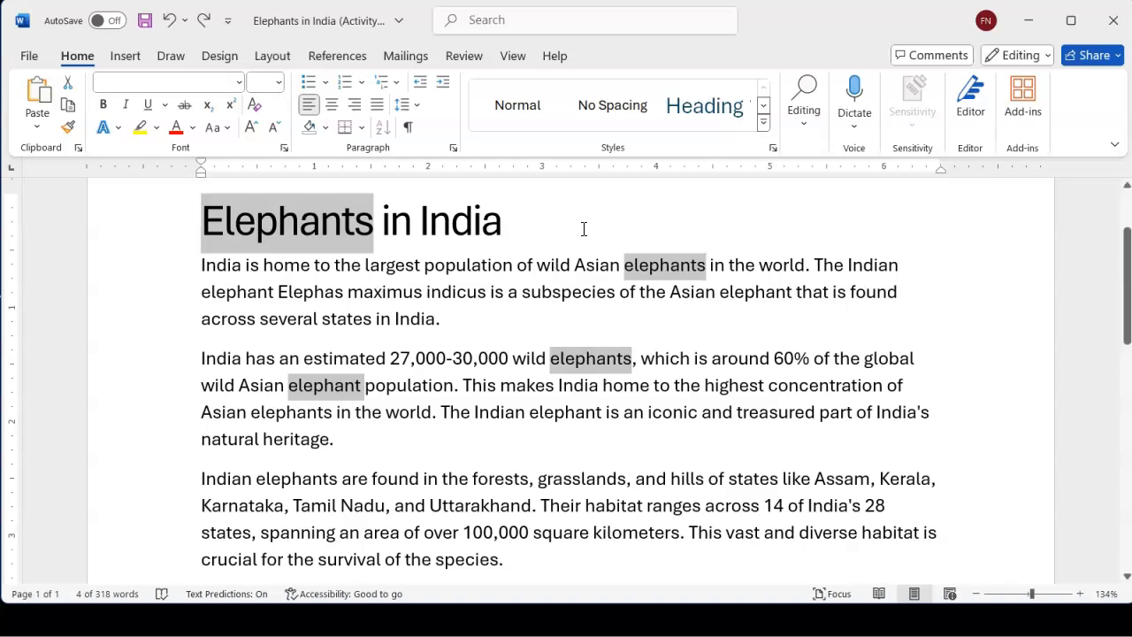
key("ctrl+b")
key("ctrl+u")
key("ctrl+i")
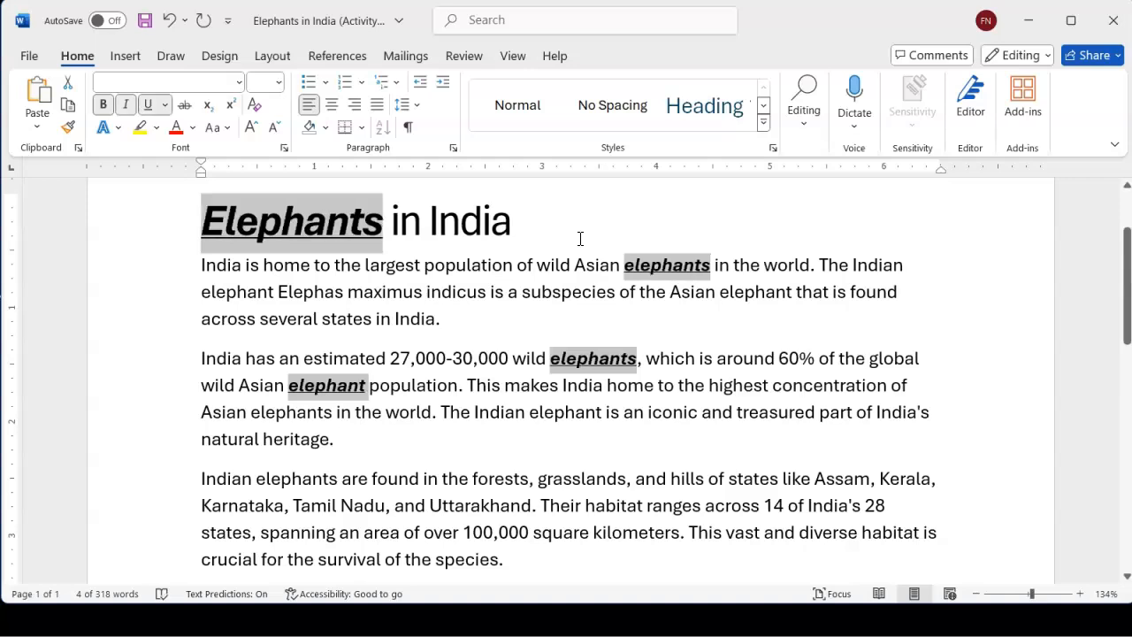
scroll(580, 239, "up", 2)
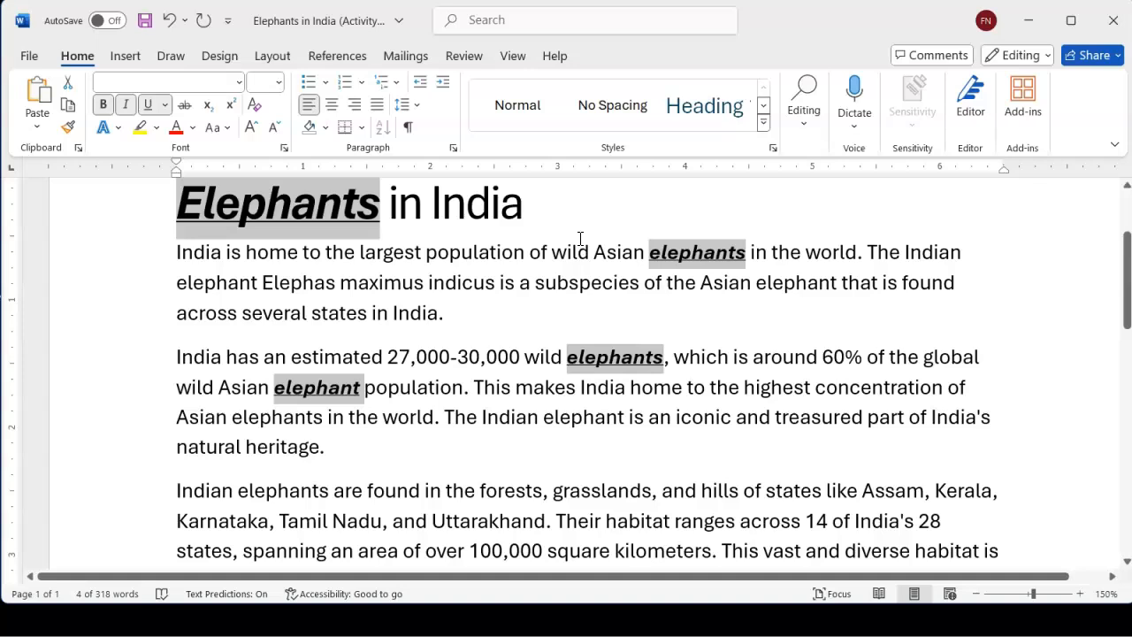
Remove the italic, underline and bold formatting from the selected words, and clear the non-contiguous selection
key("ctrl+i")
key("ctrl+u")
key("ctrl+b")
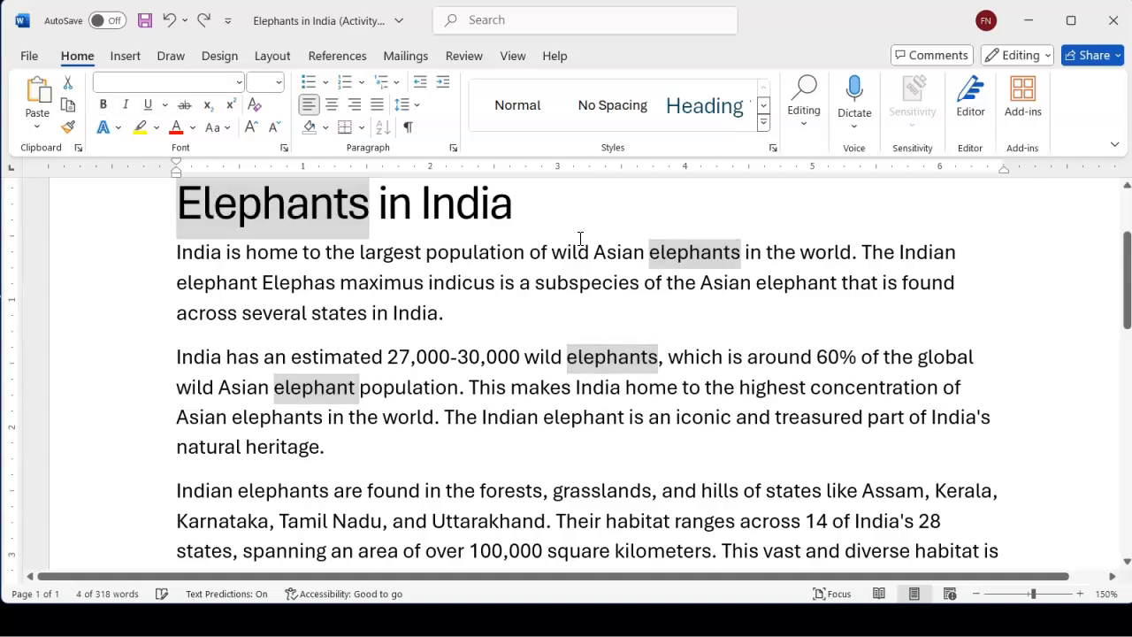
key("Down")
key("shift+Right")
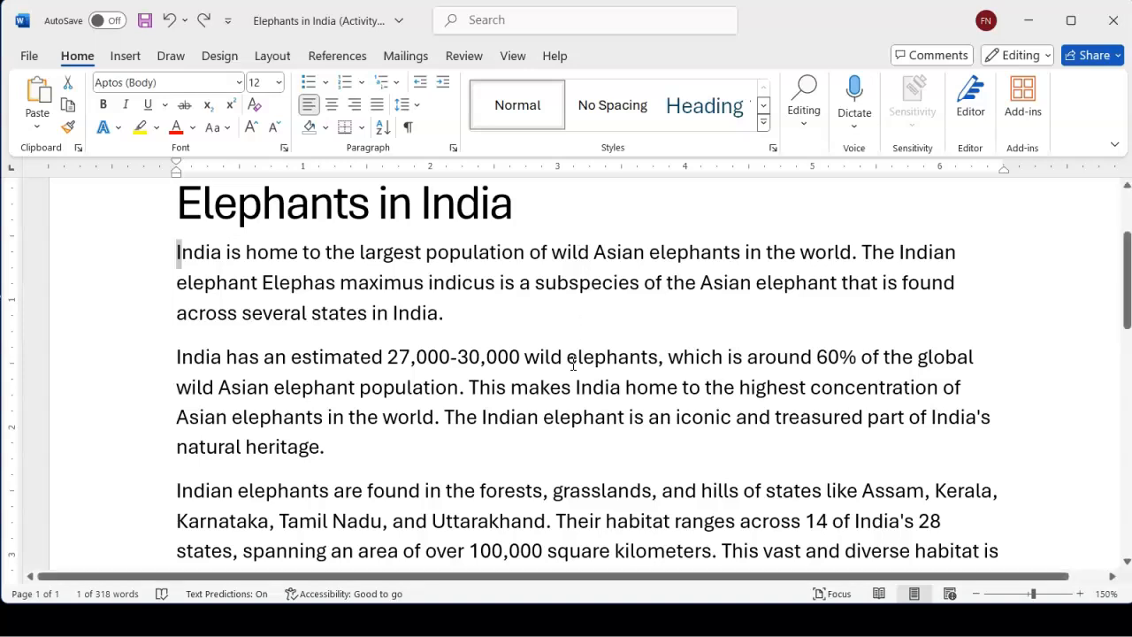
Look over the whole Elephants in India page at 50% zoom, from the title to the last paragraph
scroll(571, 374, "down", 1)
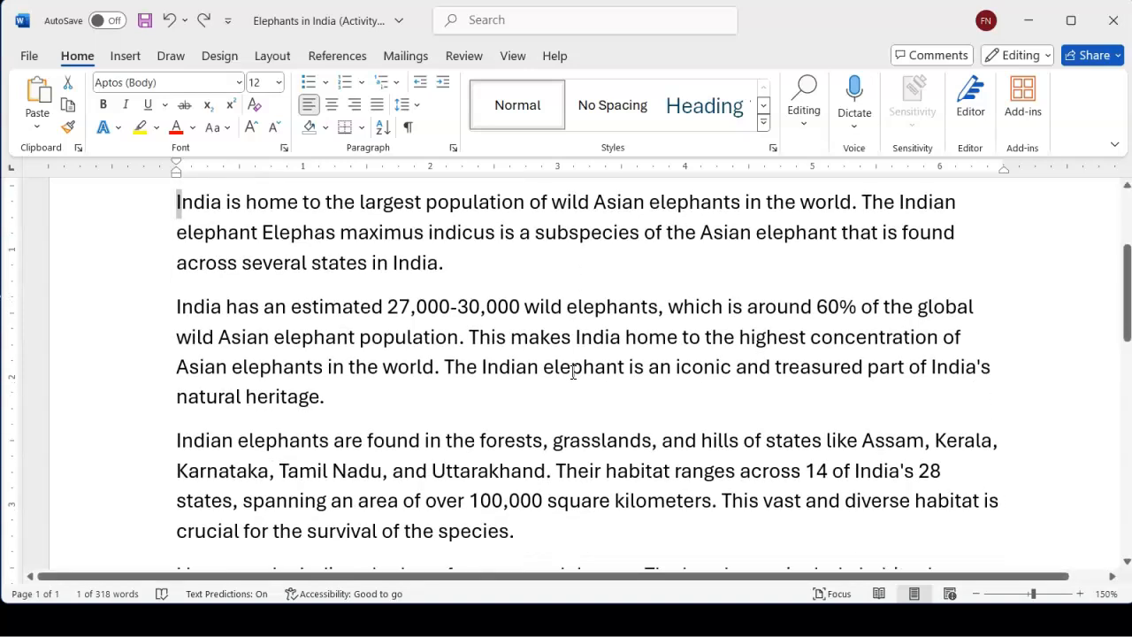
scroll(574, 373, "up", 2)
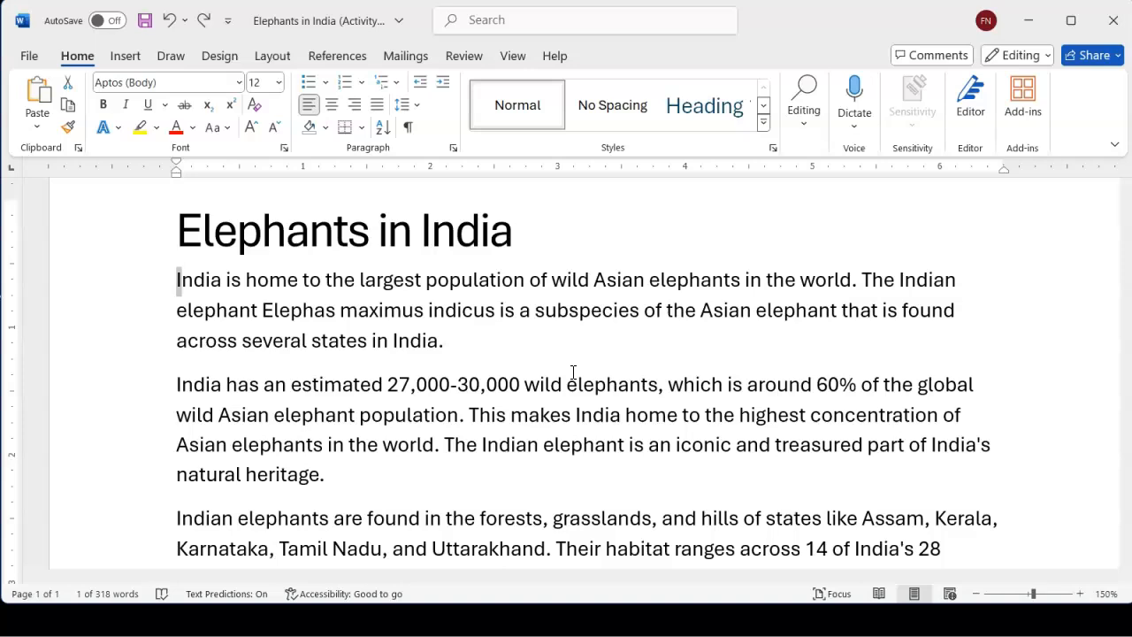
scroll(471, 310, "down", 9, "ctrl")
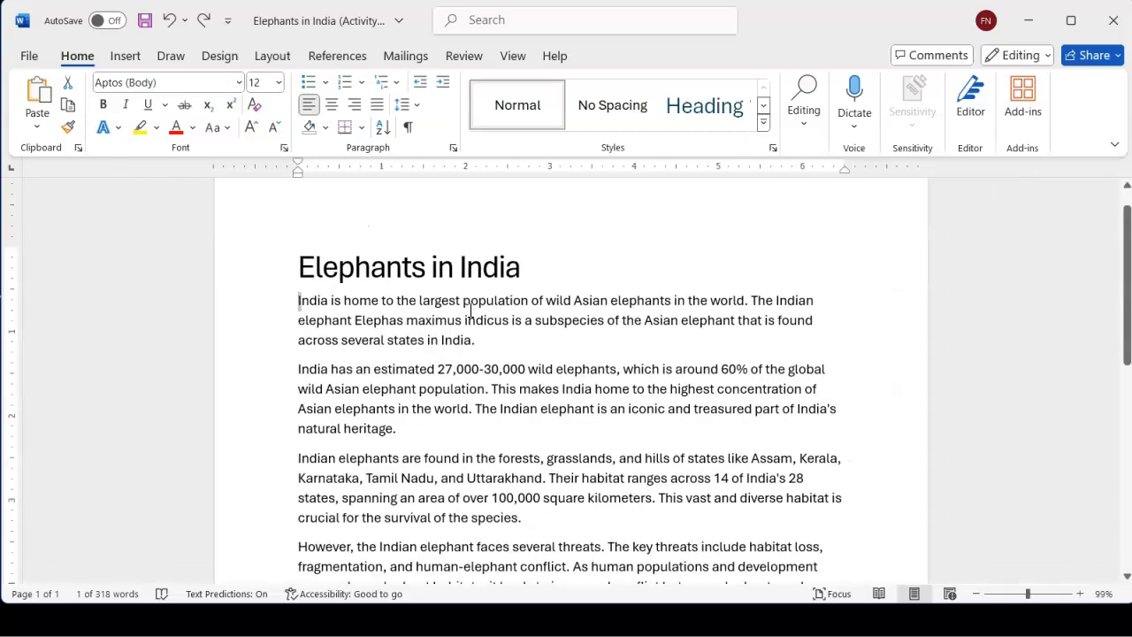
scroll(470, 310, "down", 3)
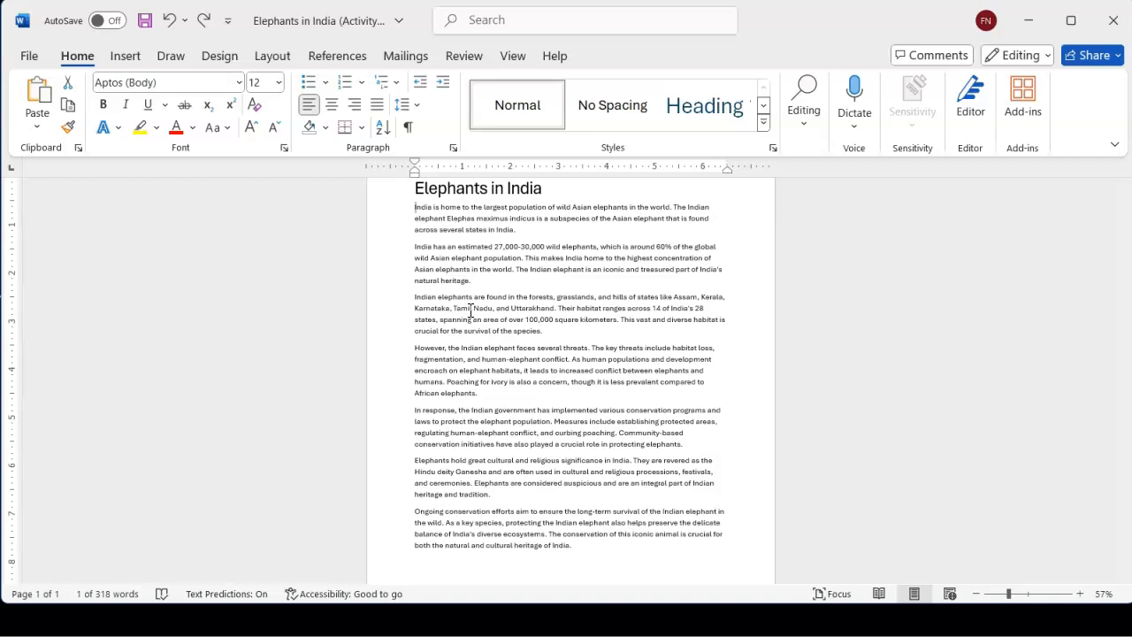
scroll(471, 311, "down", 1)
scroll(471, 312, "up", 2)
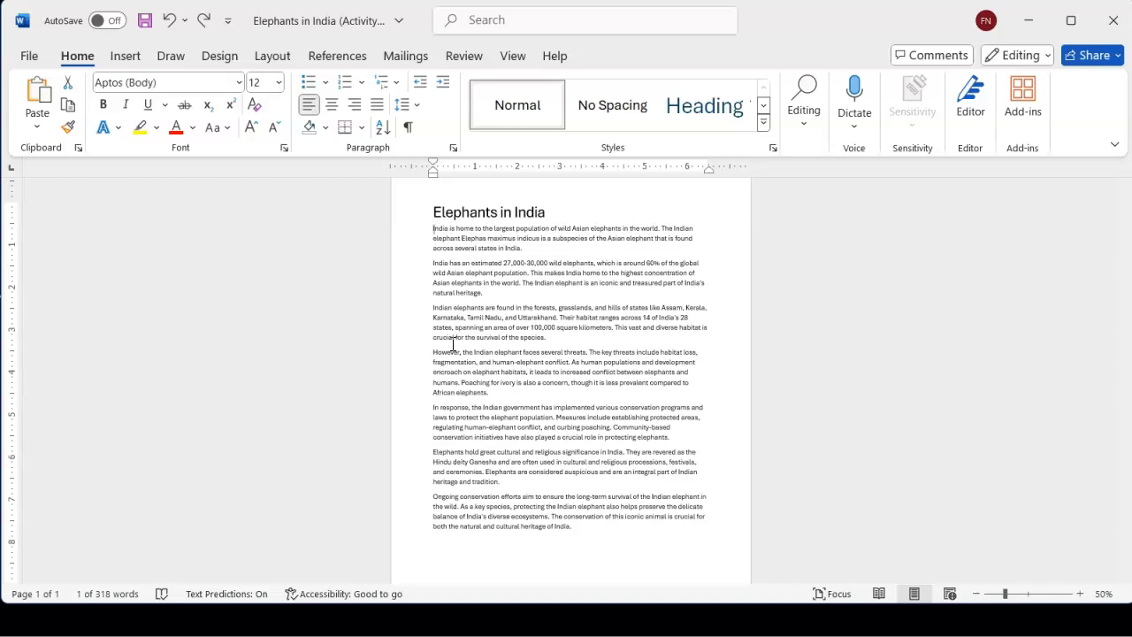
scroll(476, 451, "down", 3)
scroll(476, 451, "up", 3)
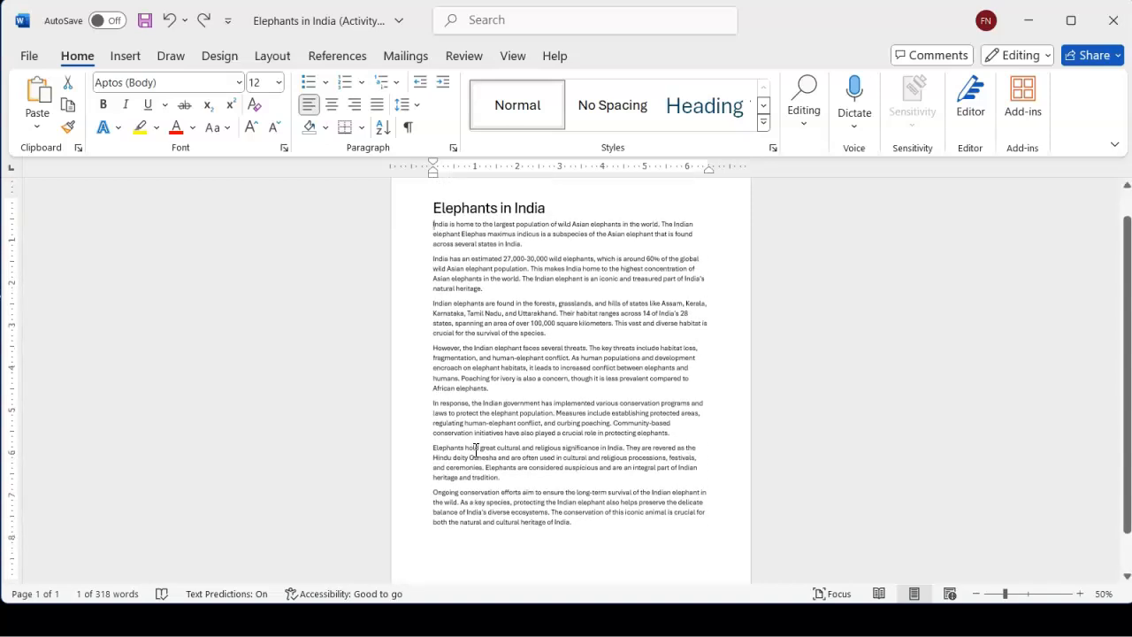
scroll(475, 451, "down", 1)
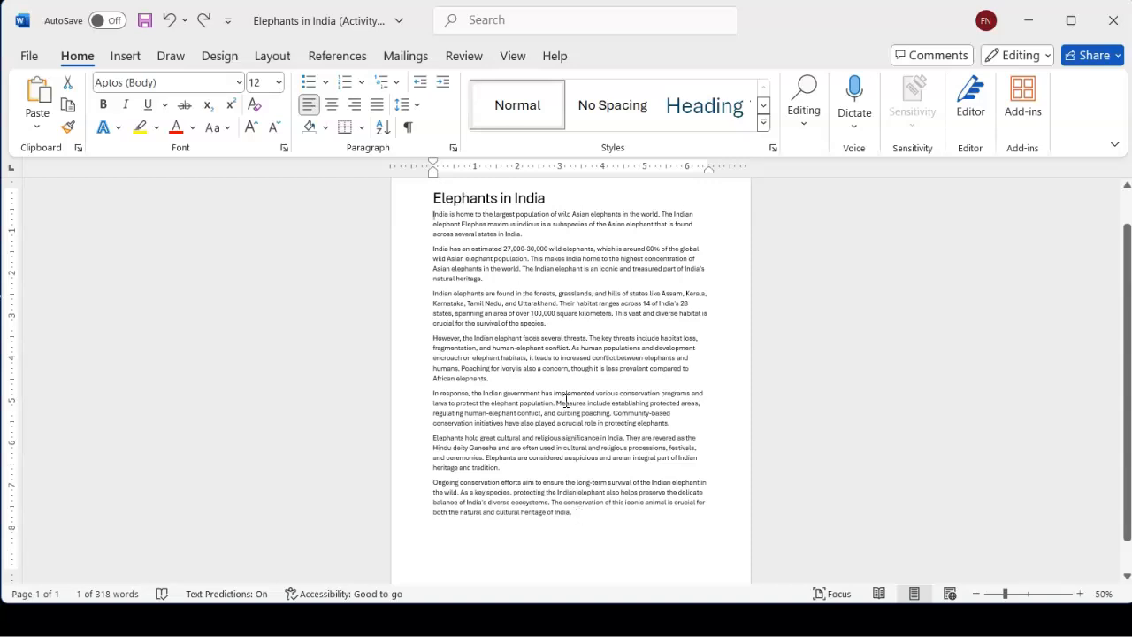
Select all the text in the document and check the selection around the end of the last paragraph
key("ctrl+a")
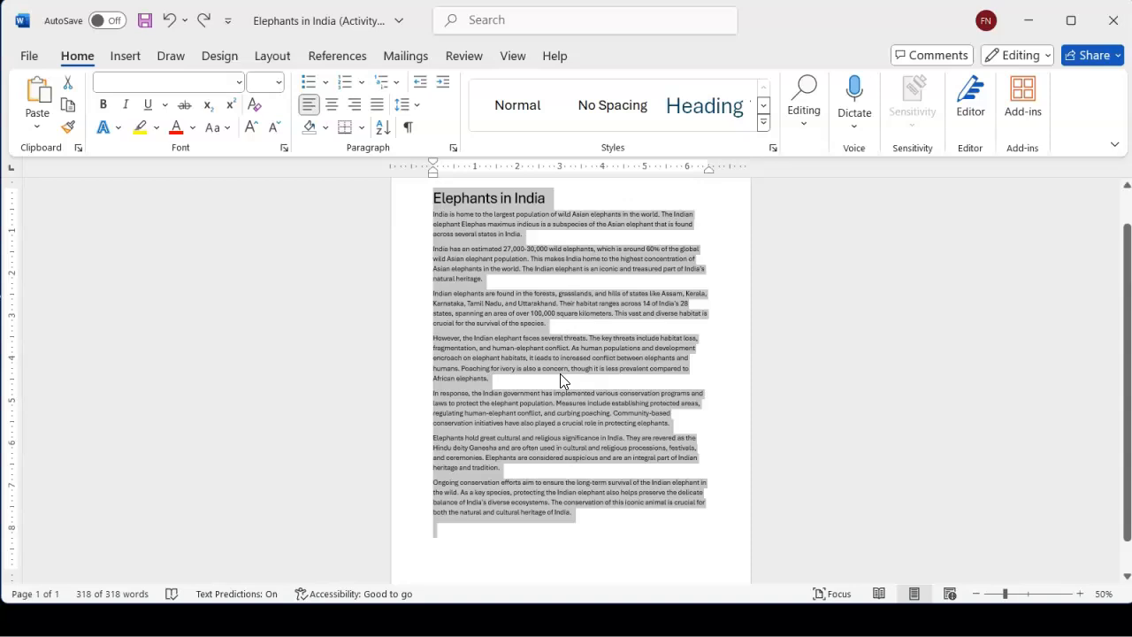
scroll(541, 506, "down", 1)
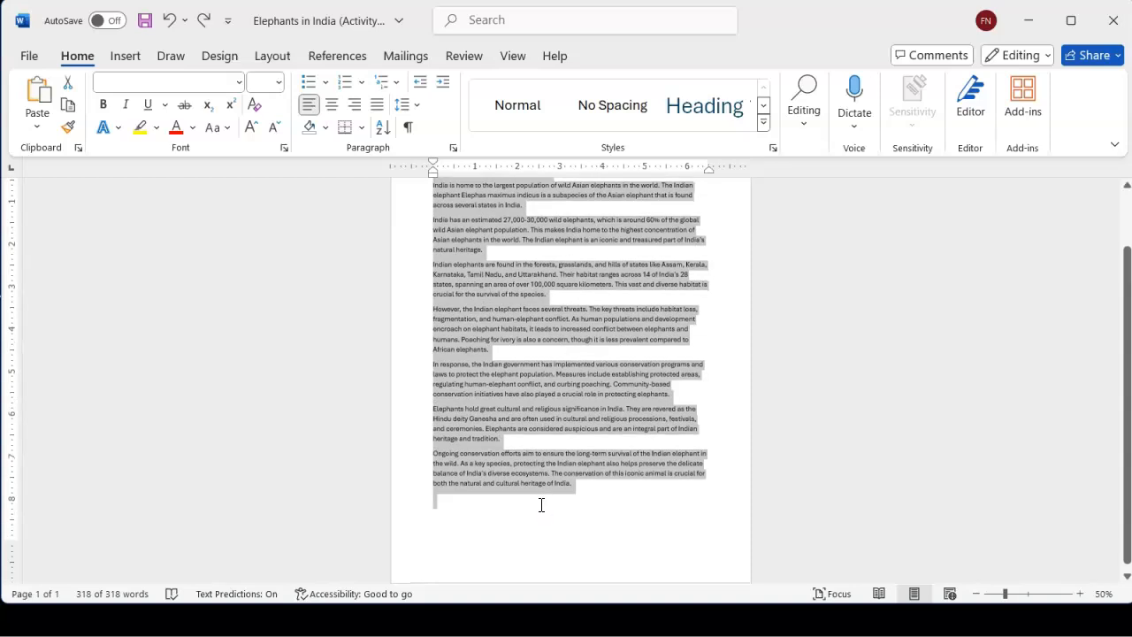
scroll(481, 472, "up", 3)
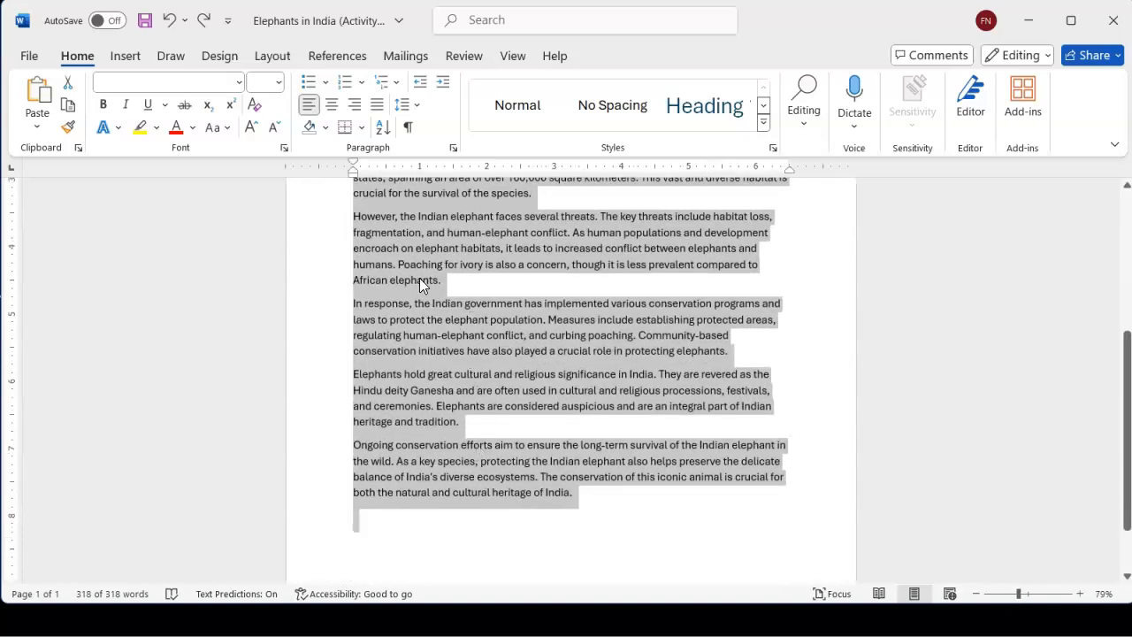
scroll(393, 362, "up", 3)
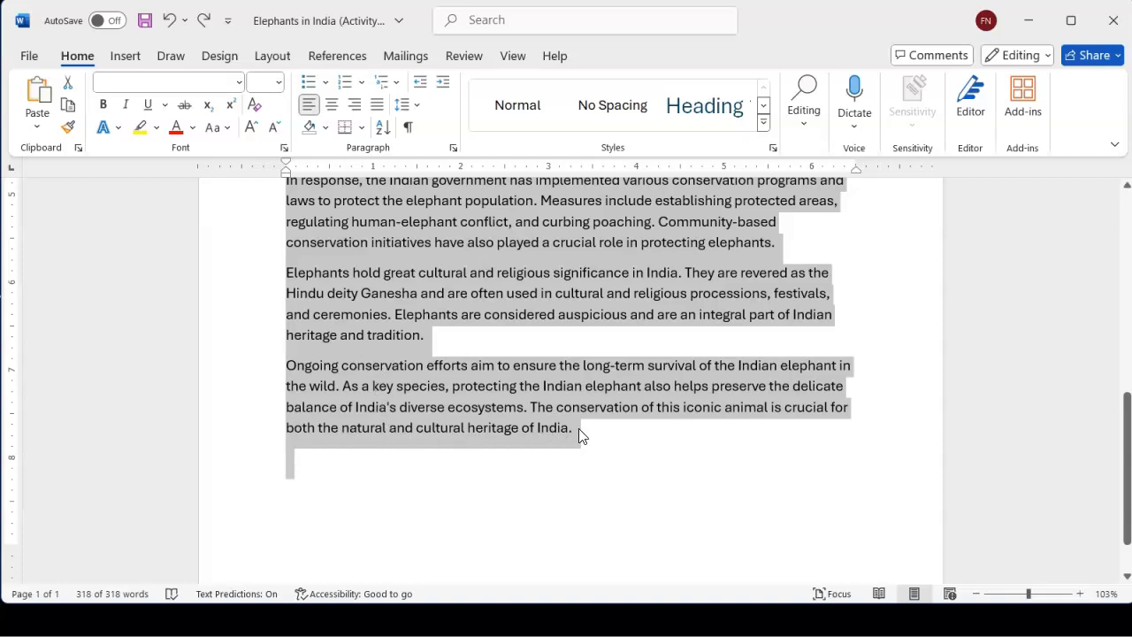
scroll(568, 456, "down", 1)
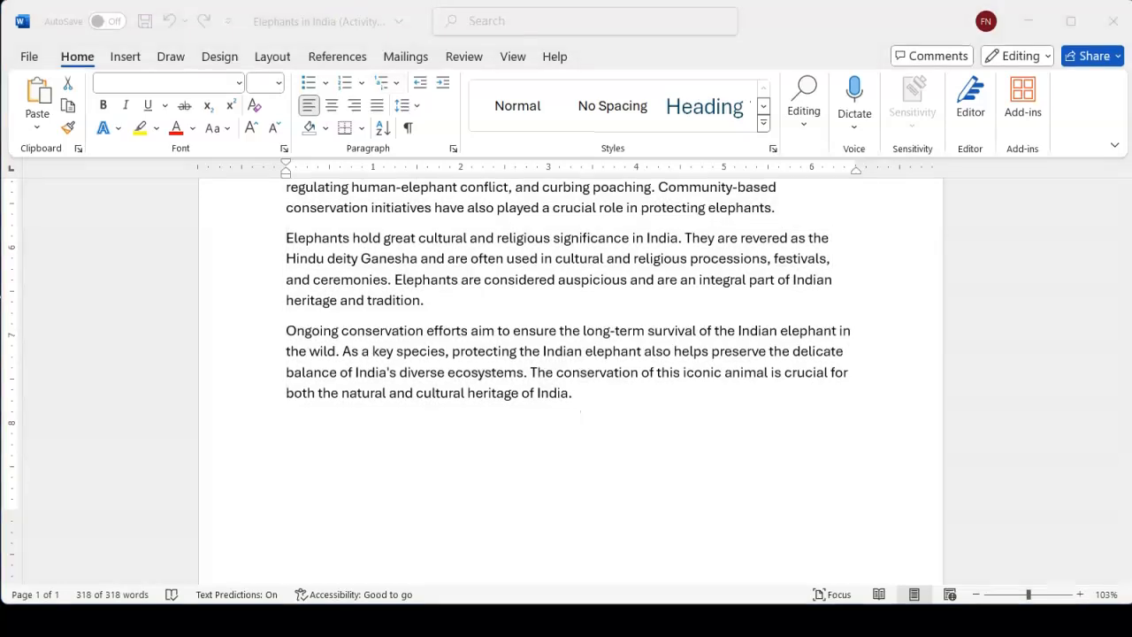
Select the entire document again from within the last paragraph, and show the paragraph marks and hidden formatting symbols
mouse_move(541, 368)
left_mouse_down()
mouse_move(546, 391)
mouse_move(588, 403)
mouse_move(531, 370)
left_mouse_up()
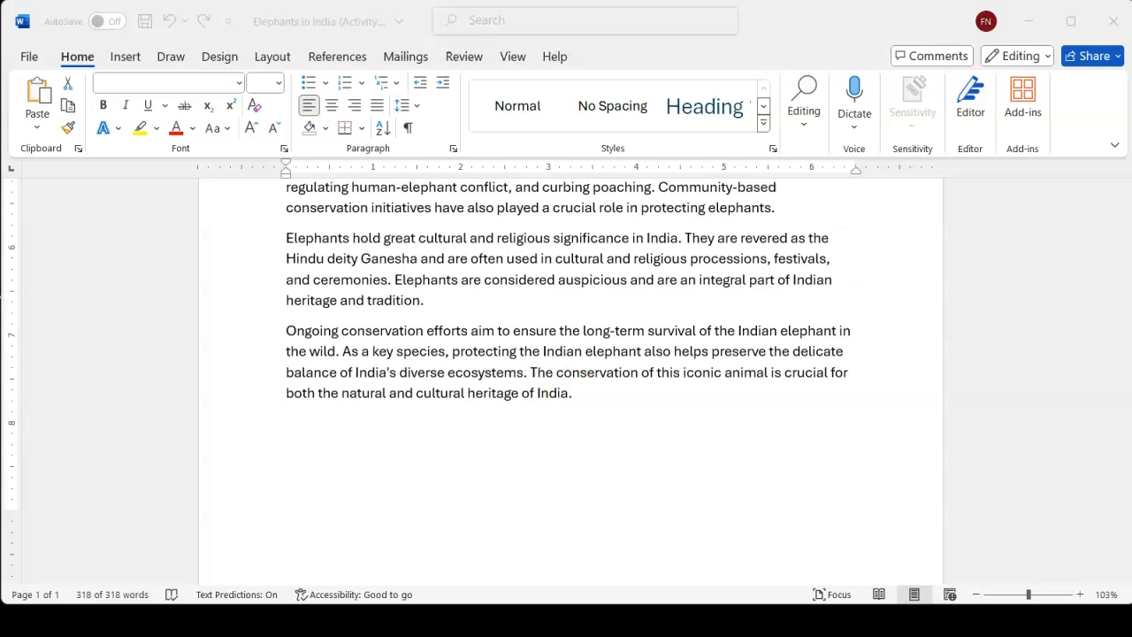
left_click(421, 330)
key("ctrl+a")
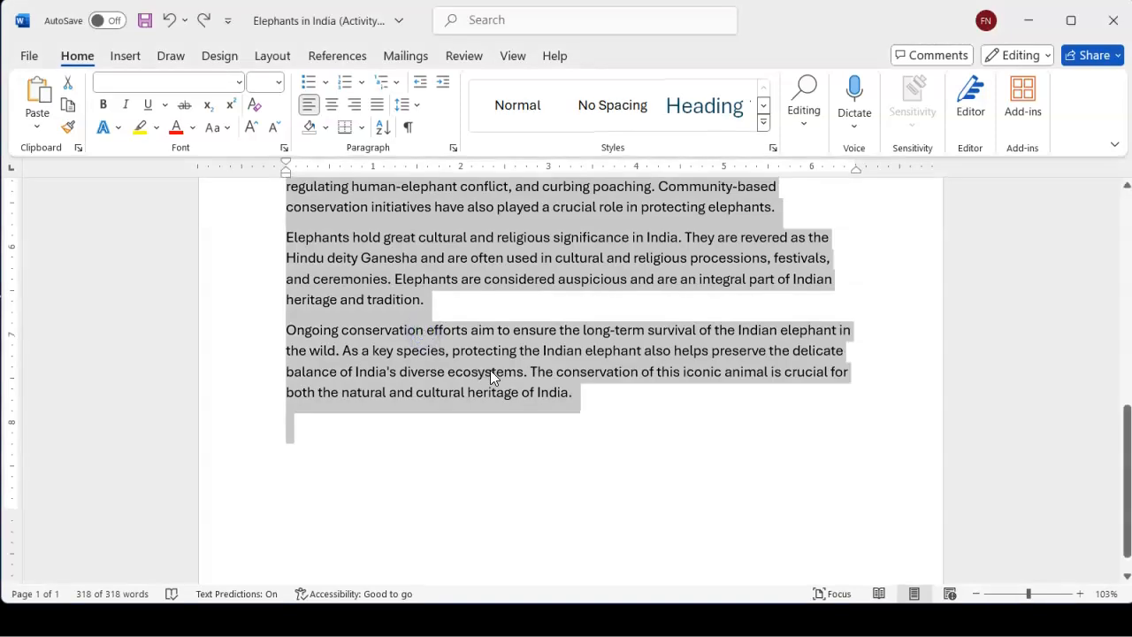
scroll(531, 393, "down", 1)
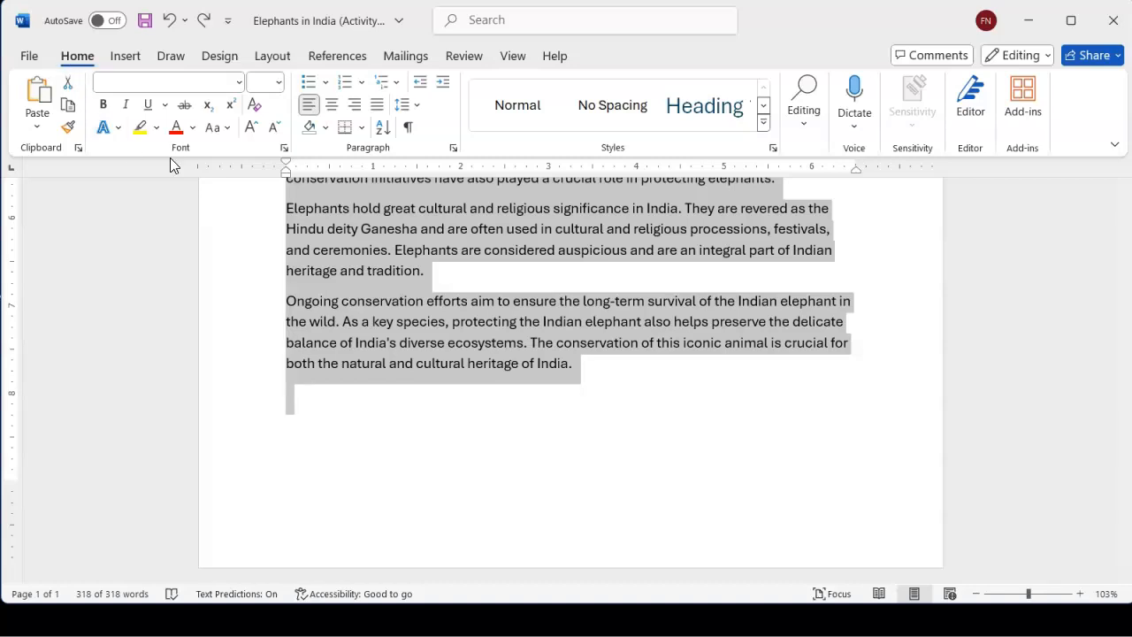
left_click(409, 133)
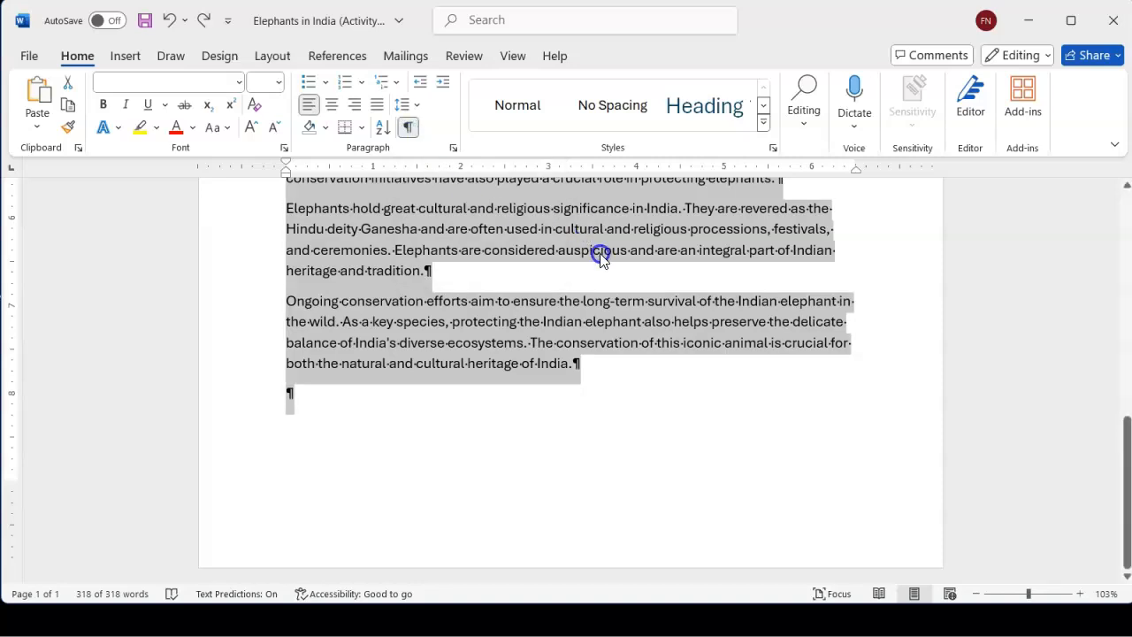
scroll(573, 281, "up", 1)
scroll(572, 282, "down", 1)
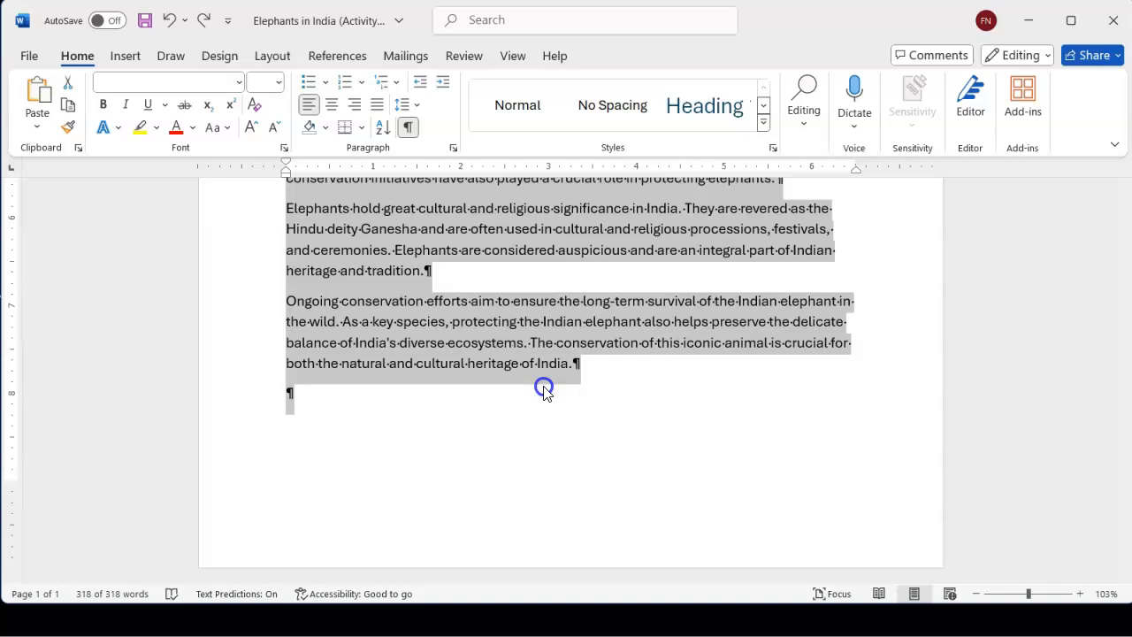
Delete the empty paragraph after the last paragraph, and select the entire document
left_click(289, 395)
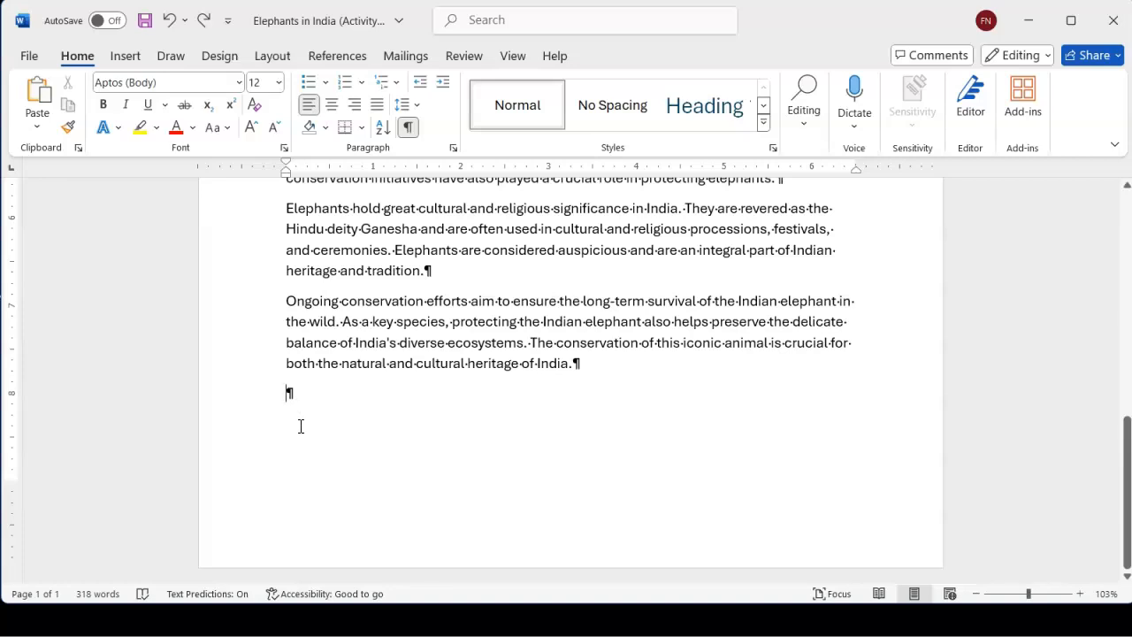
key("BackSpace")
key("ctrl+a")
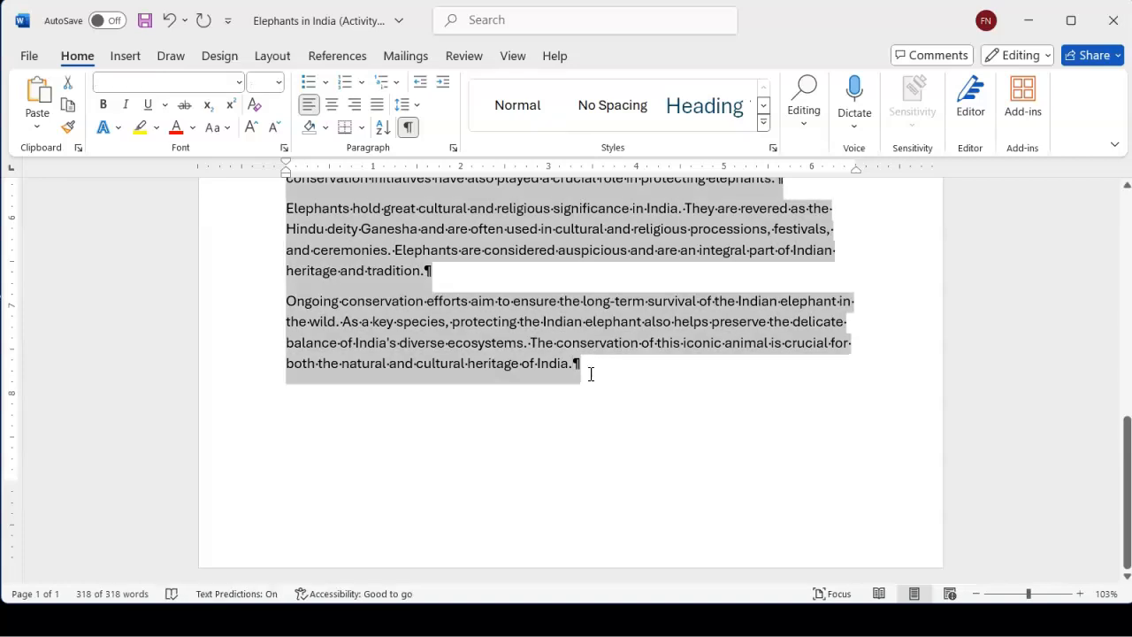